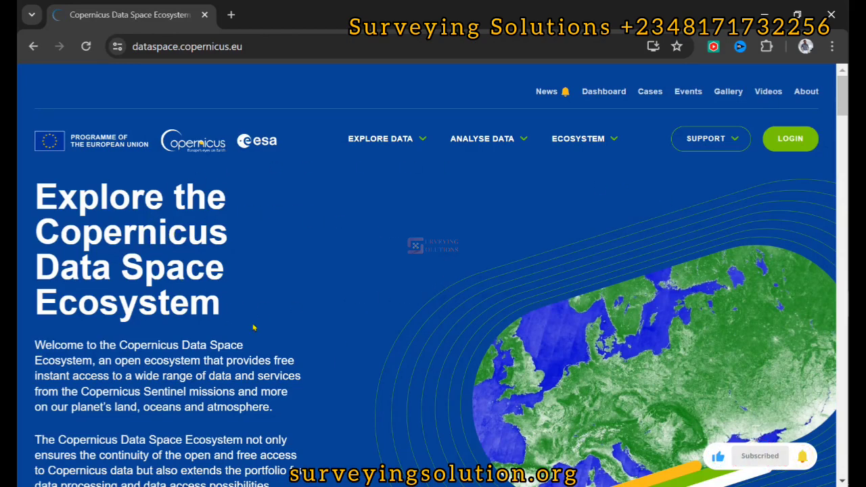
# - Open the Copernicus Browser from the data exploration options of the Copernicus Data Space Ecosystem site
pyautogui.moveTo(400, 147)
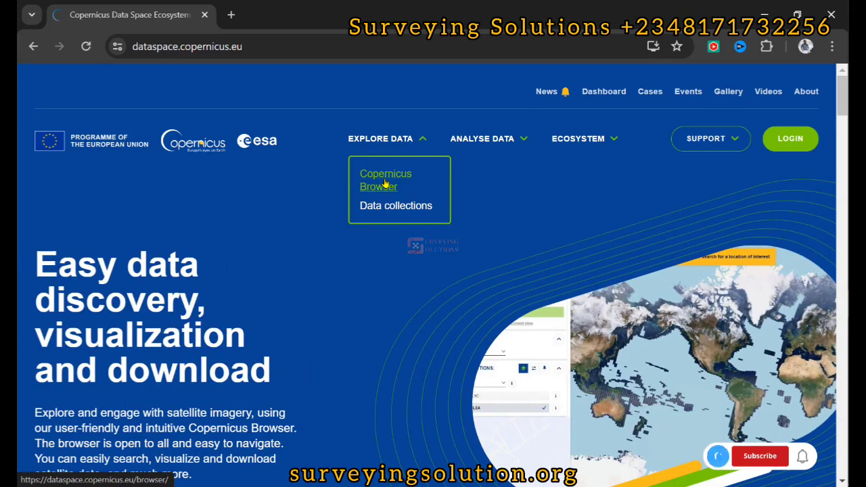
pyautogui.click(384, 183)
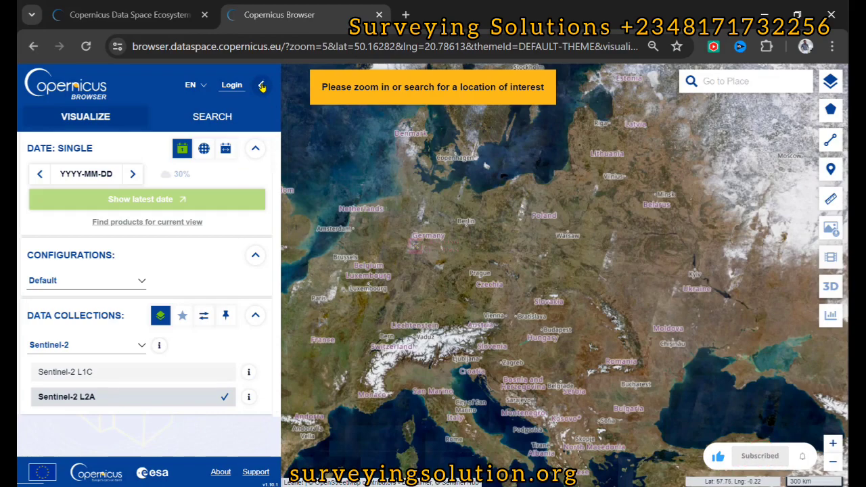
# - Examine the collapsible side panel, the place search, the map layer options and the area-of-interest tools
pyautogui.click(262, 86)
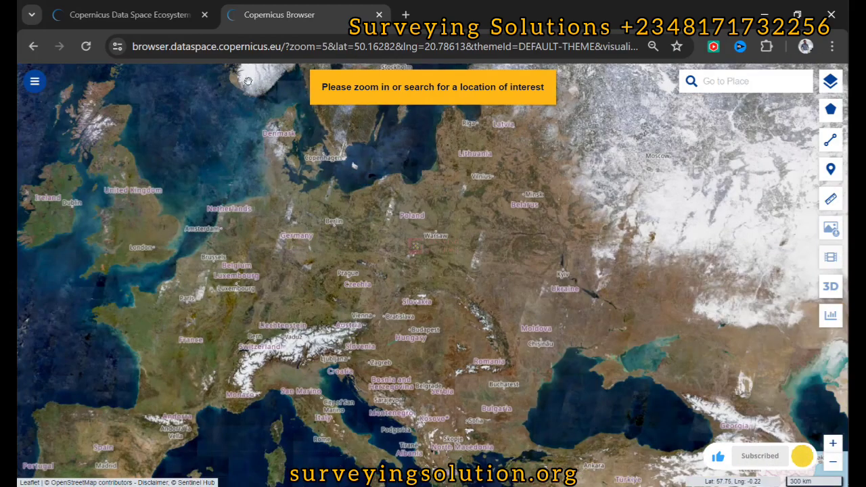
pyautogui.click(34, 82)
pyautogui.click(718, 83)
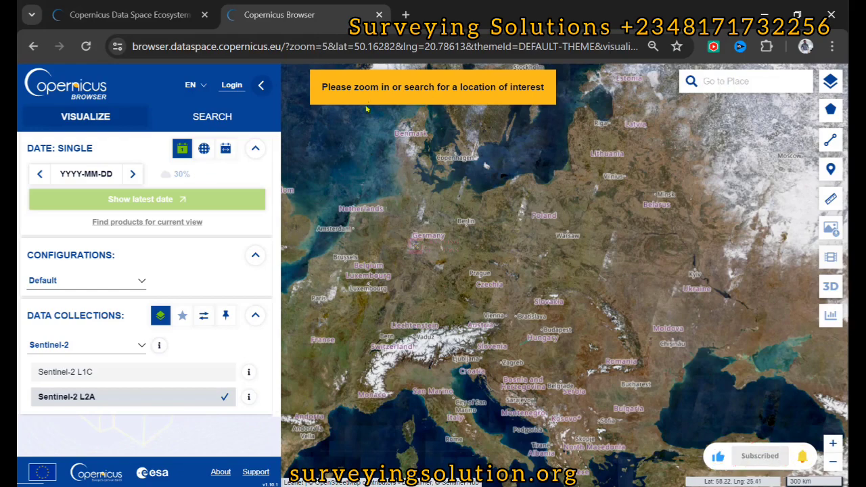
pyautogui.click(798, 76)
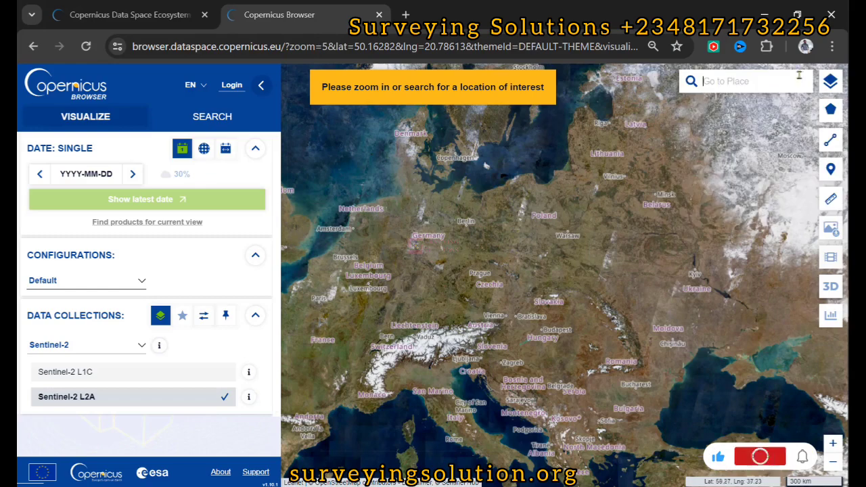
pyautogui.moveTo(830, 81)
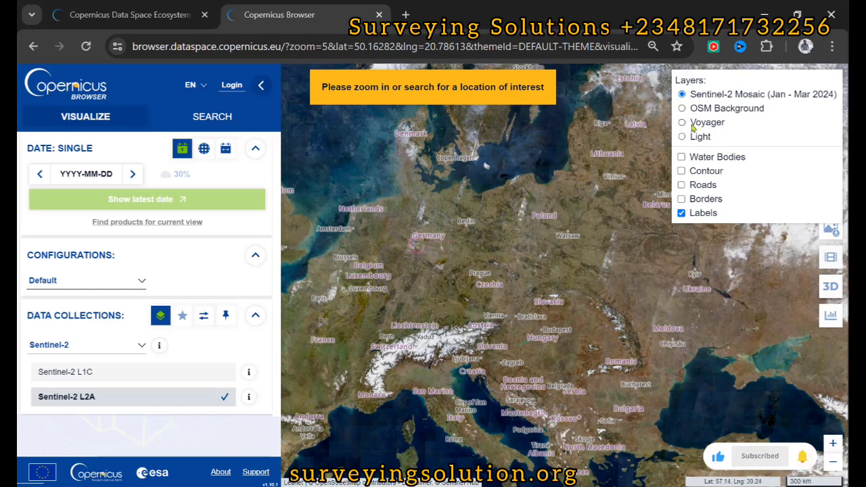
pyautogui.moveTo(833, 115)
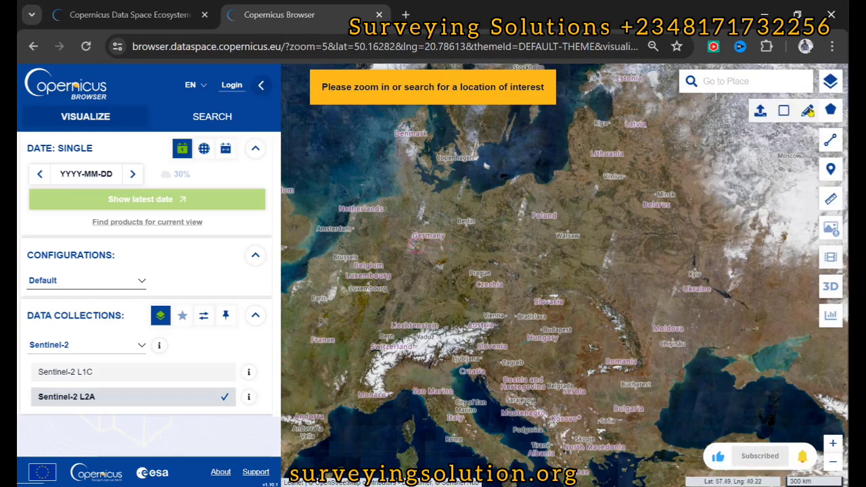
pyautogui.moveTo(831, 145)
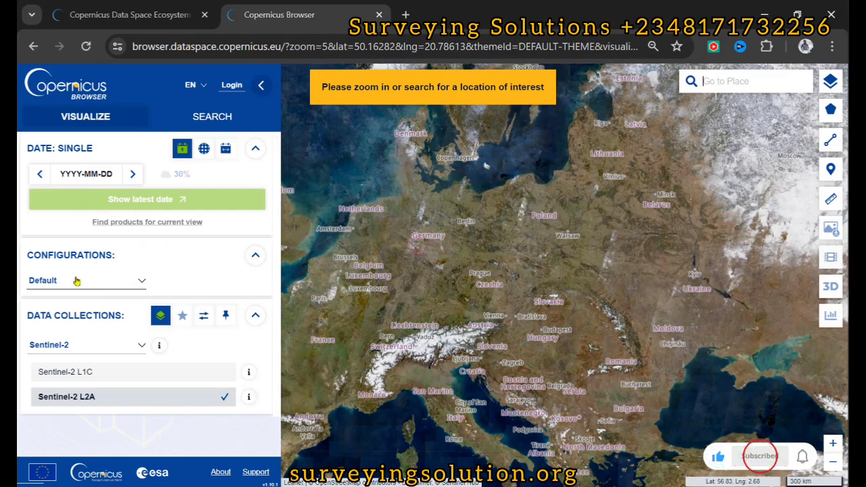
# - Look through the available configuration themes and set the data collection to Sentinel-1
pyautogui.click(138, 284)
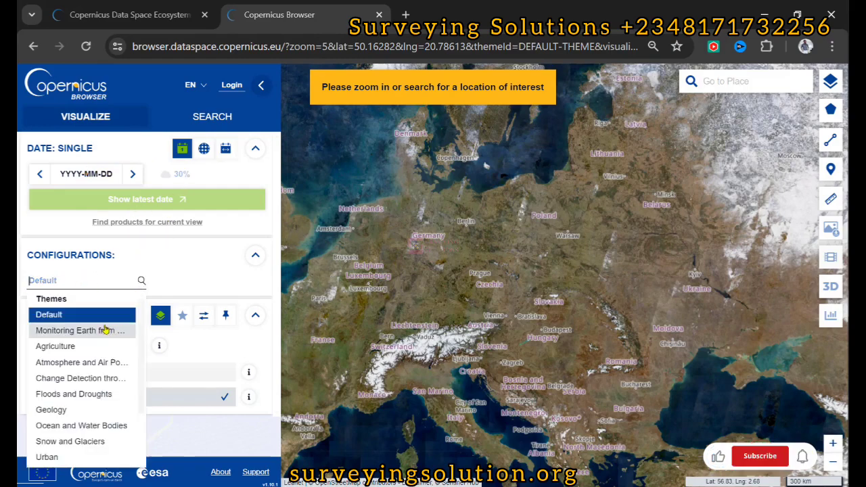
pyautogui.scroll(-1, 95, 344)
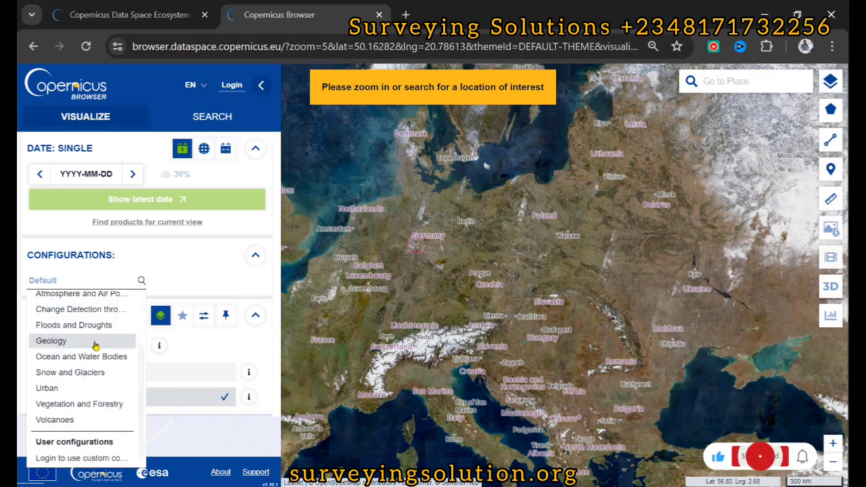
pyautogui.scroll(1, 95, 344)
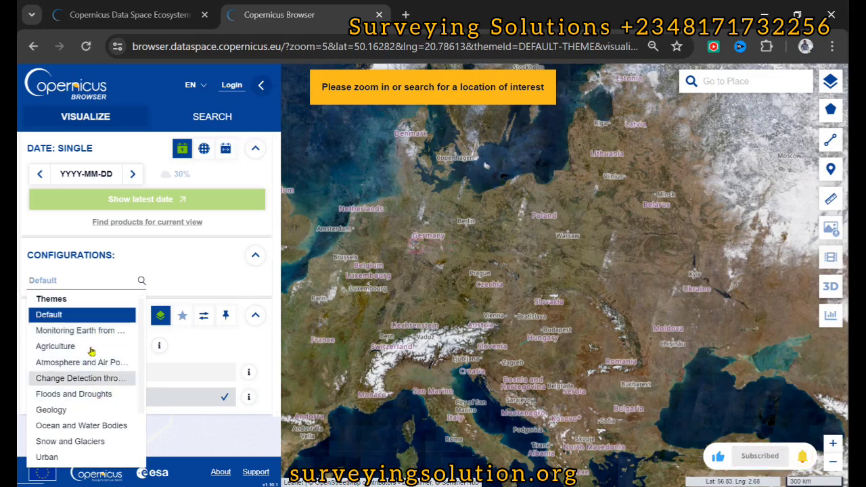
pyautogui.click(189, 268)
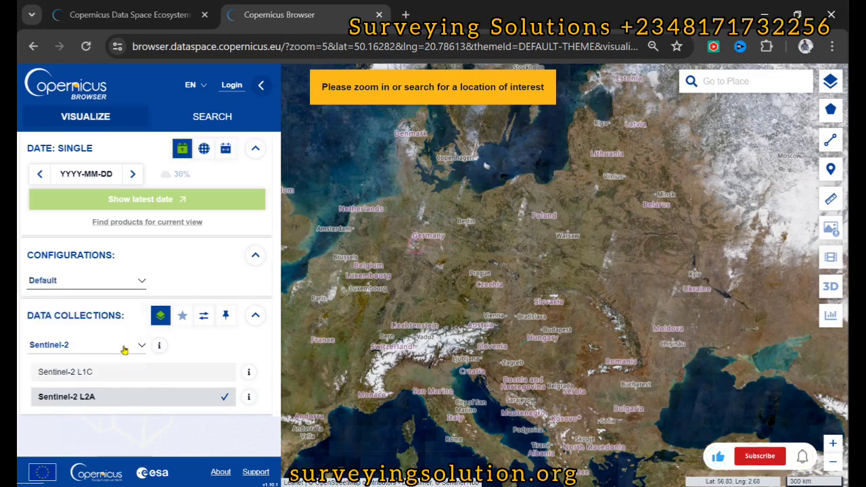
pyautogui.click(128, 347)
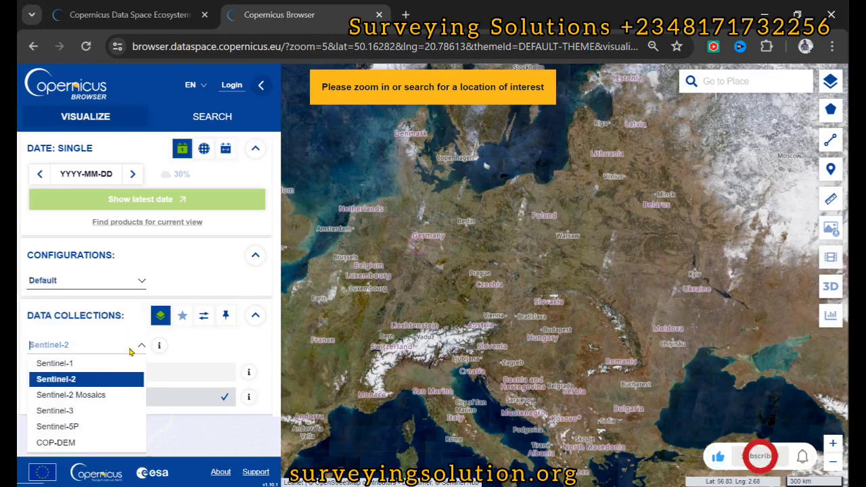
pyautogui.click(63, 364)
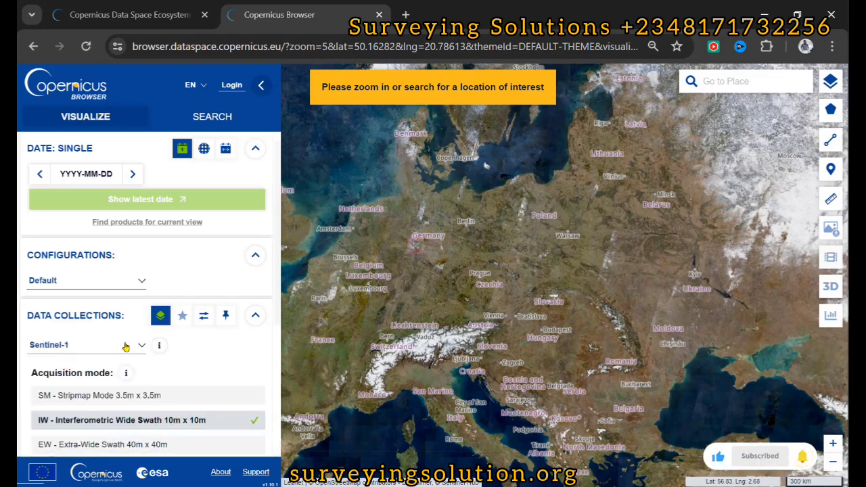
# - Examine the Sentinel-1 options for acquisition mode, polarization and orbit direction, including their explanatory notes
pyautogui.scroll(-1, 125, 348)
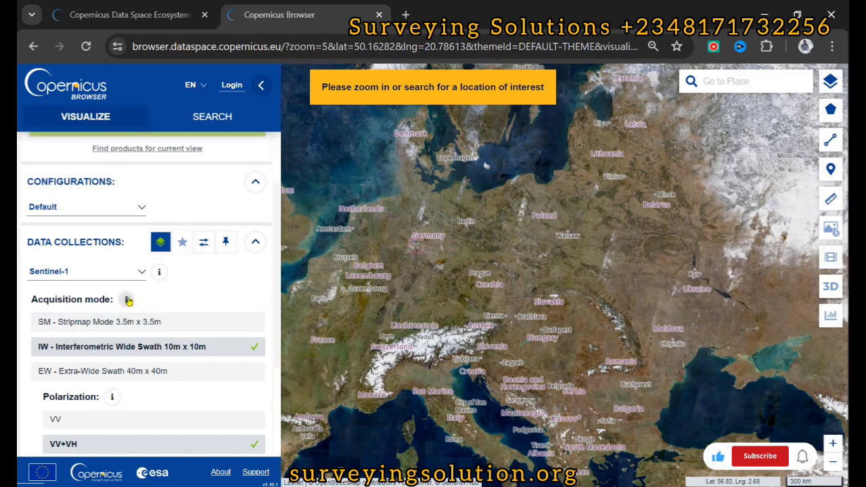
pyautogui.moveTo(128, 300)
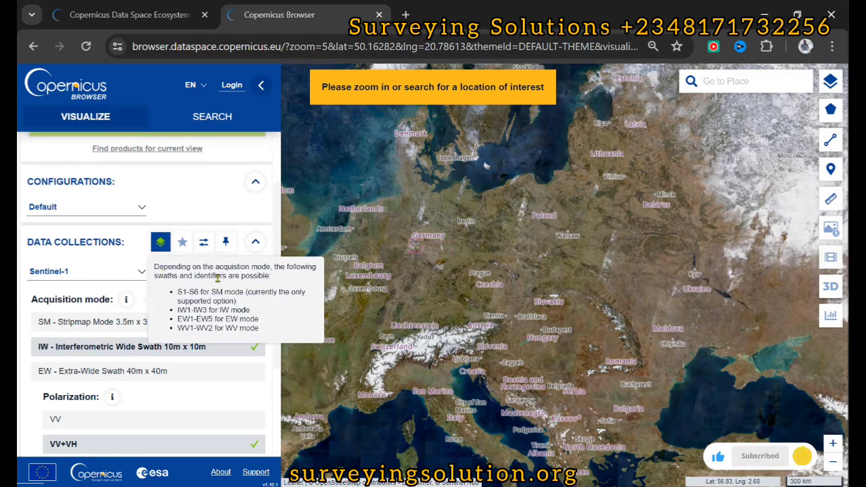
pyautogui.click(127, 299)
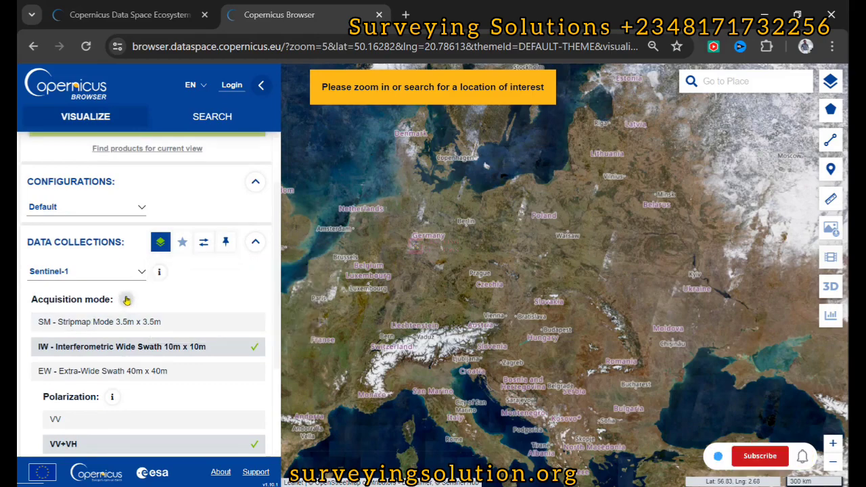
pyautogui.scroll(1, 159, 313)
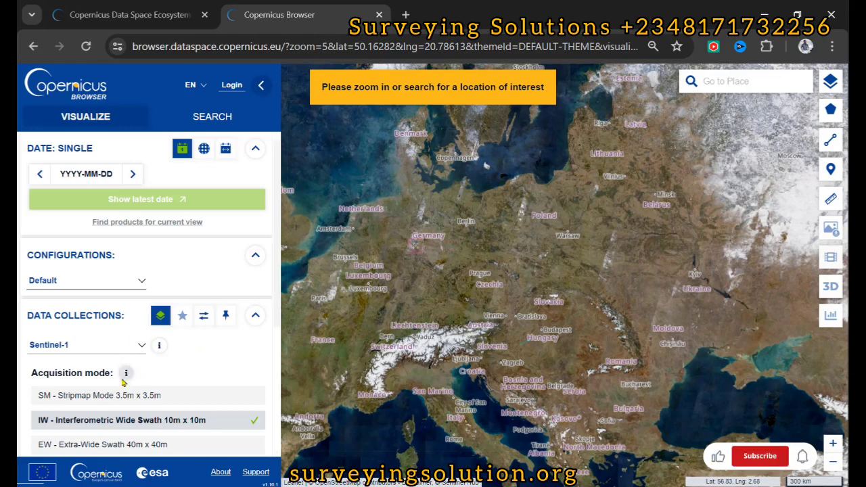
pyautogui.scroll(-2, 125, 378)
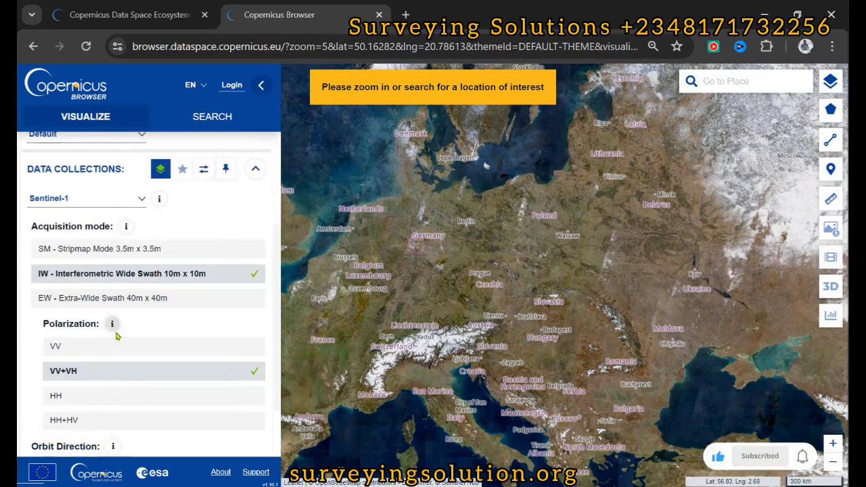
pyautogui.scroll(-1, 114, 332)
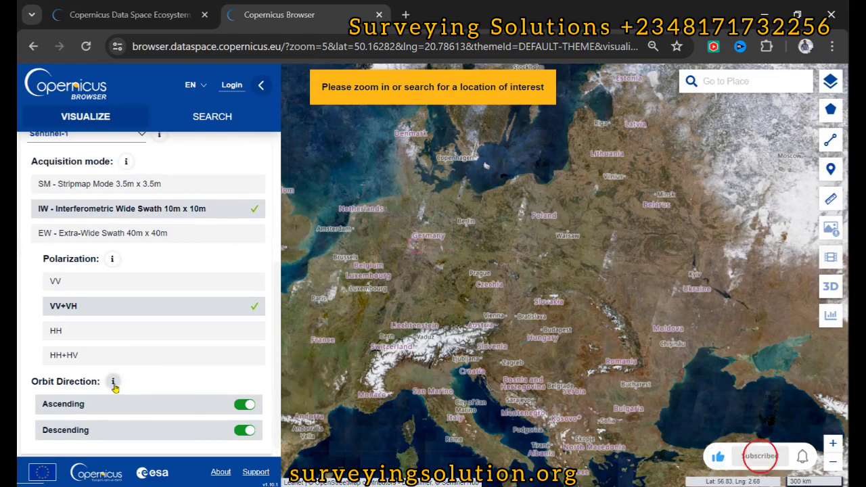
pyautogui.moveTo(114, 385)
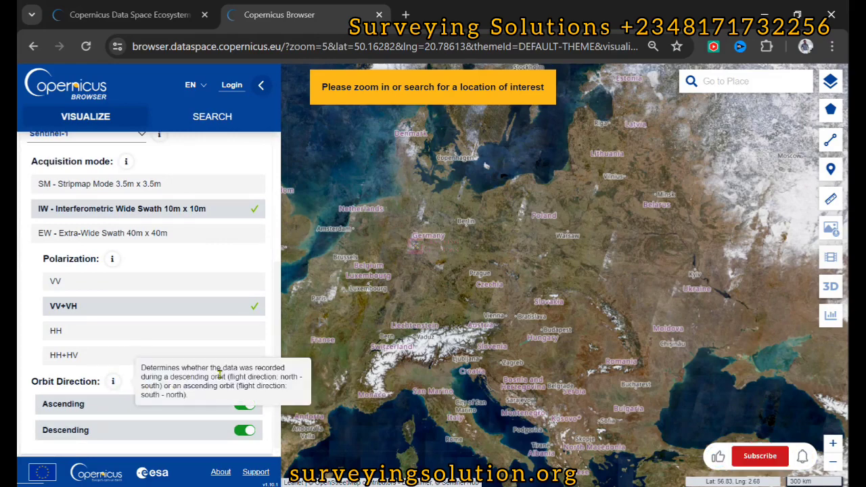
pyautogui.scroll(3, 143, 288)
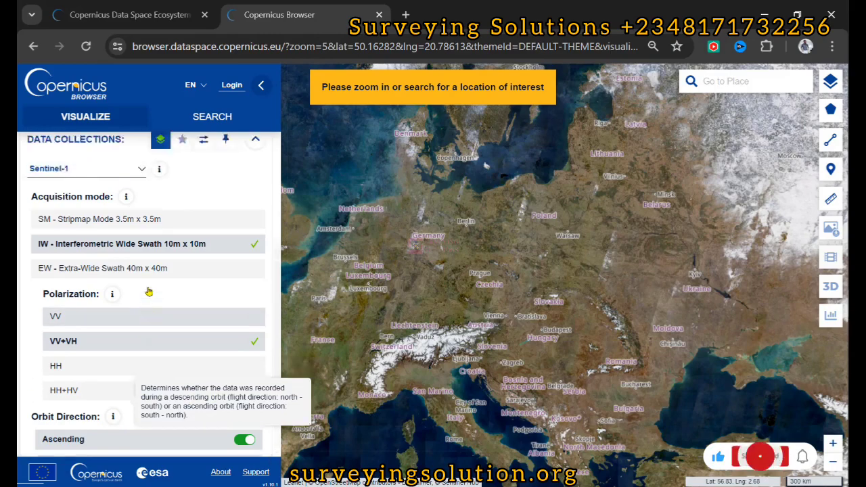
# - Bring up the account login window and open the registration form for a new account
pyautogui.click(231, 86)
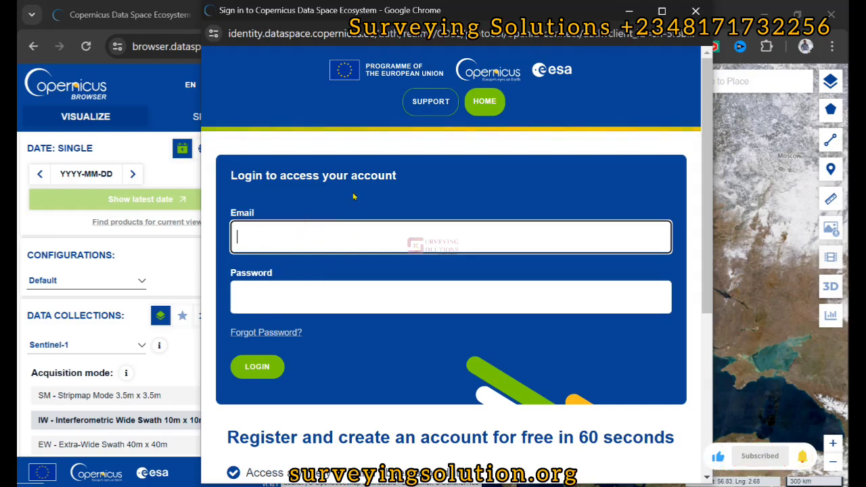
pyautogui.scroll(-4, 353, 196)
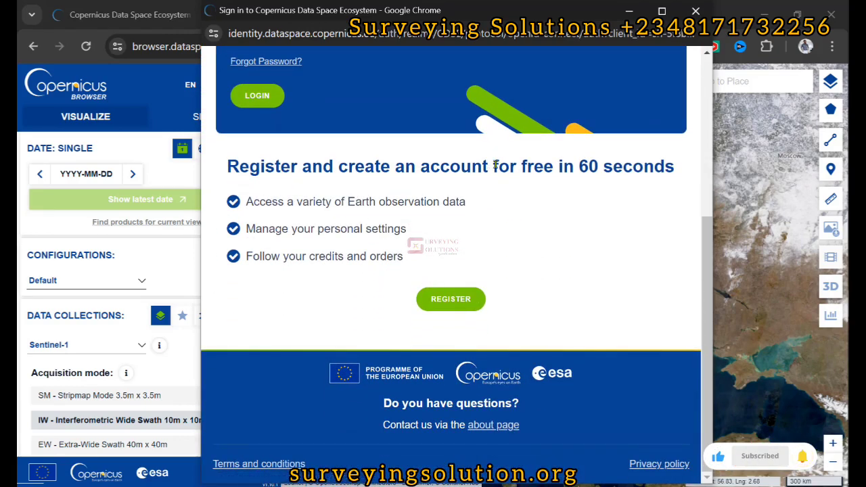
pyautogui.click(446, 294)
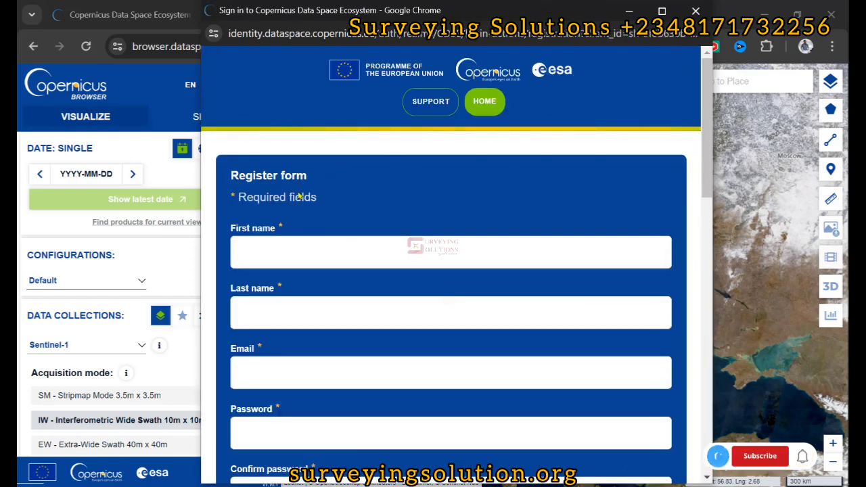
# - Examine the registration form's required fields, user category lists, consent checkboxes, robot check and submission option
pyautogui.scroll(-2, 276, 244)
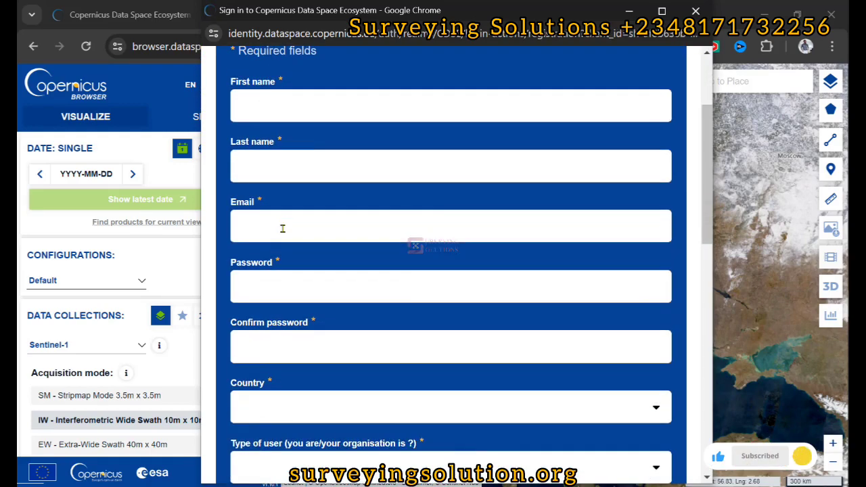
pyautogui.scroll(-5, 282, 229)
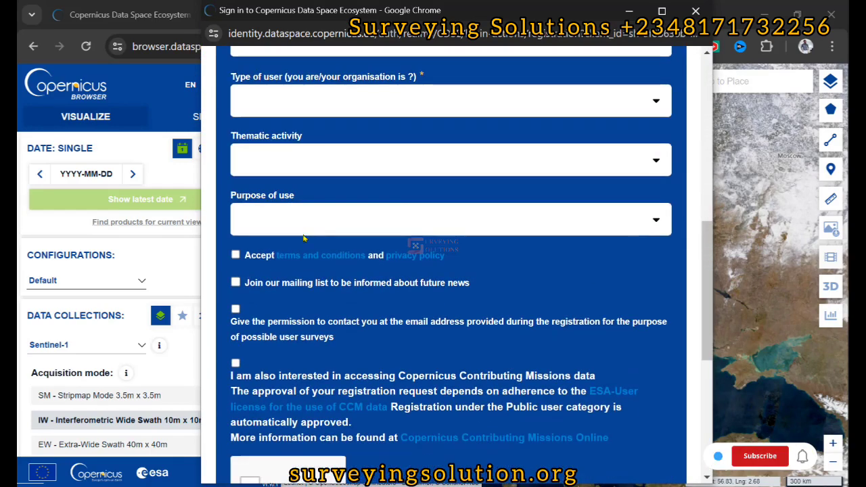
pyautogui.scroll(-3, 345, 280)
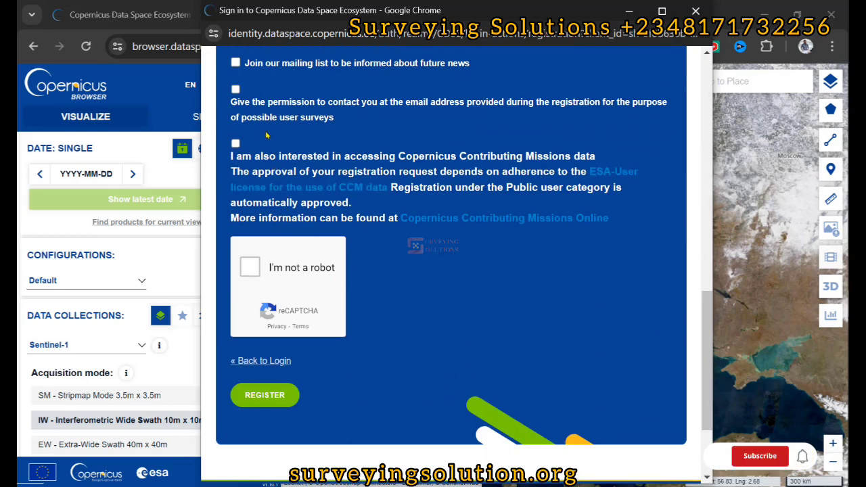
pyautogui.scroll(1, 306, 136)
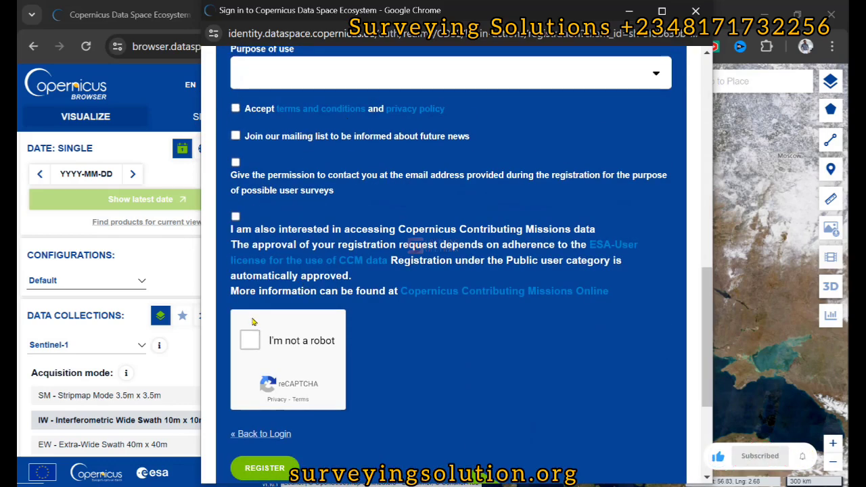
pyautogui.scroll(-3, 256, 335)
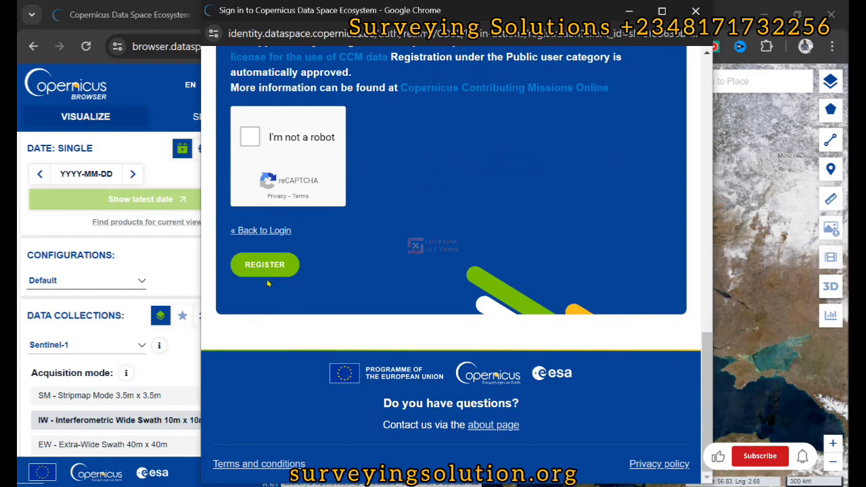
pyautogui.scroll(9, 263, 274)
pyautogui.scroll(-1, 266, 267)
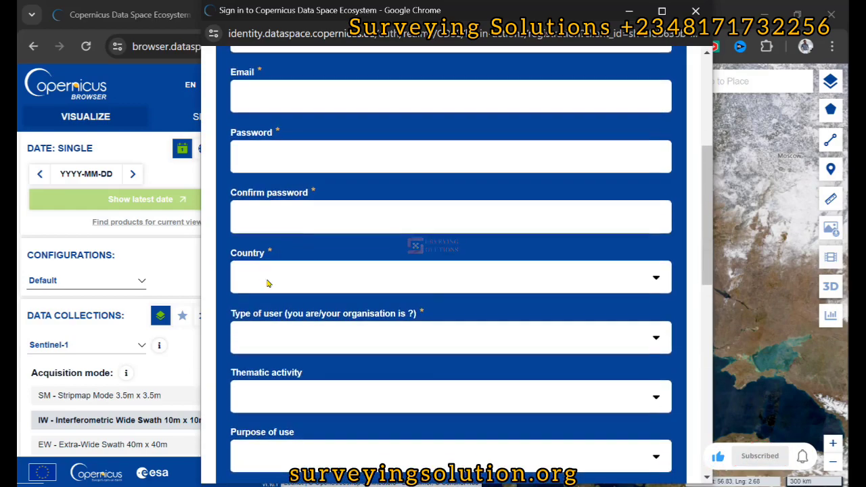
pyautogui.scroll(-1, 359, 295)
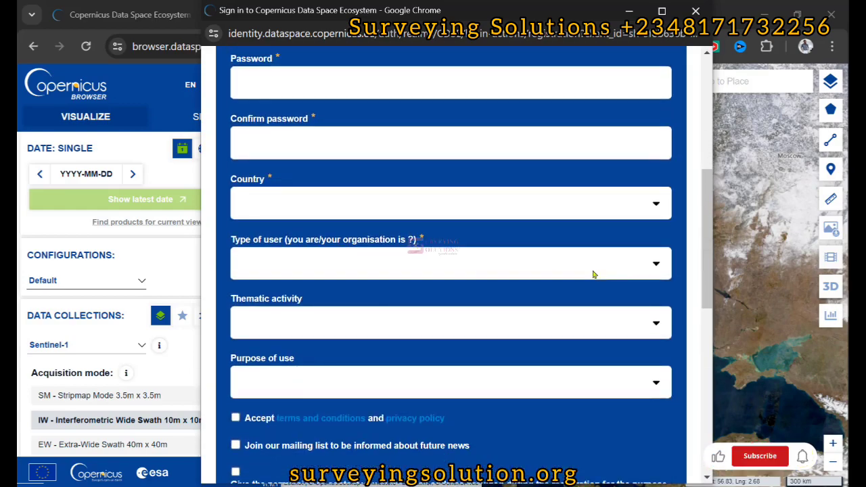
# - Choose Research & education organisation as user type, Research and innovation as thematic activity and Education as purpose of use in the registration form
pyautogui.click(659, 265)
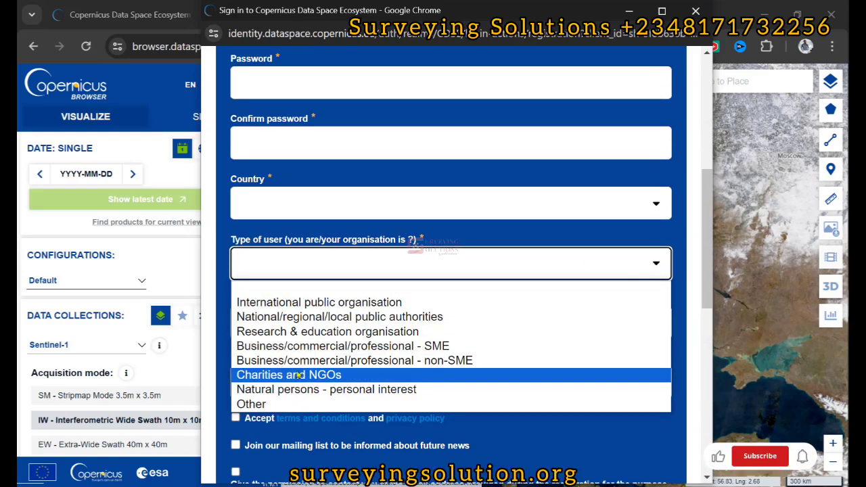
pyautogui.click(302, 335)
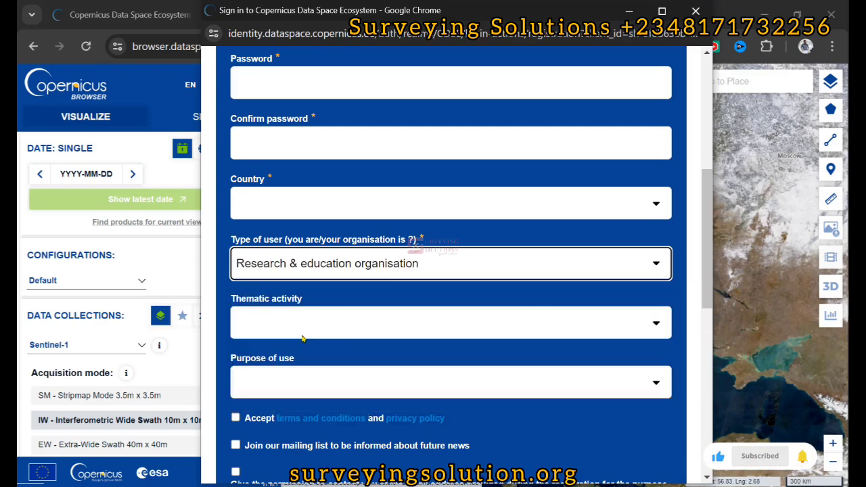
pyautogui.click(646, 326)
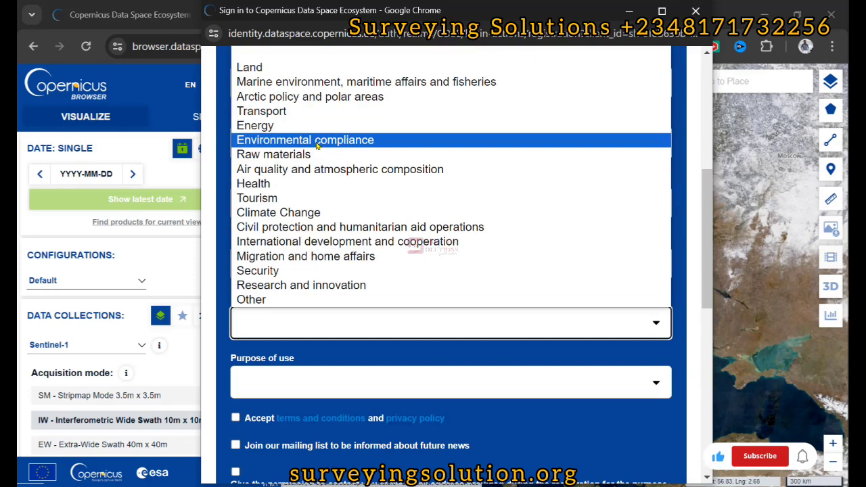
pyautogui.click(325, 288)
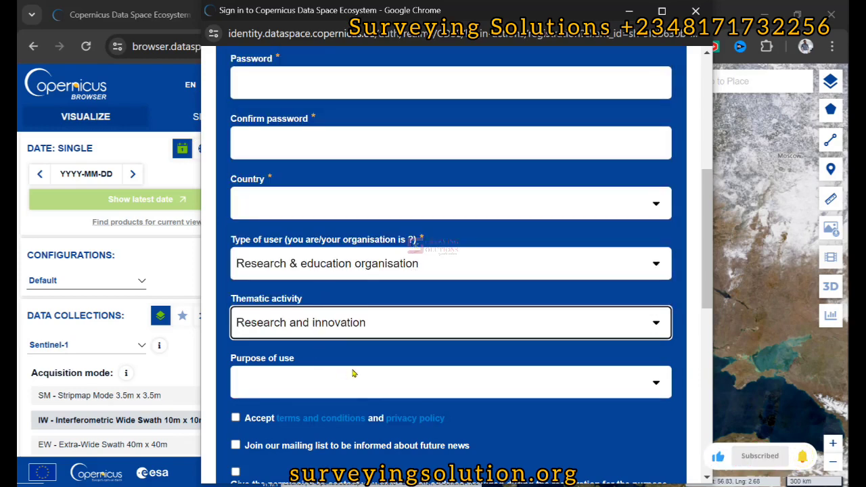
pyautogui.scroll(-2, 352, 373)
pyautogui.click(656, 238)
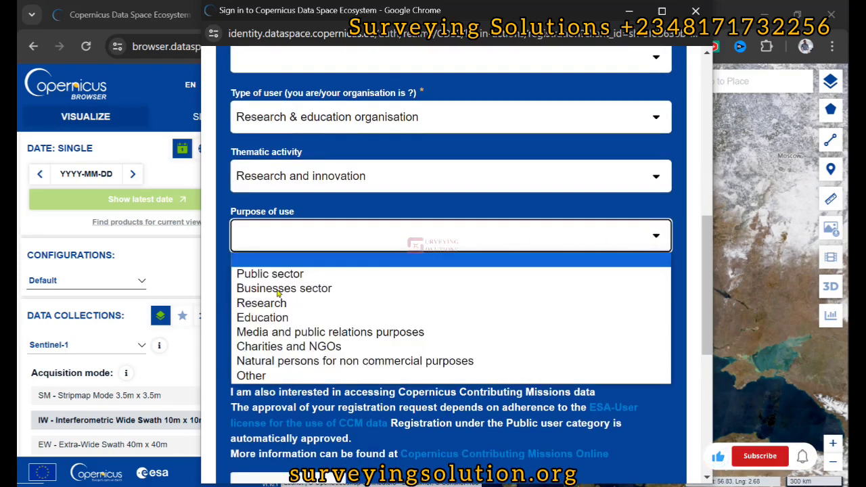
pyautogui.click(284, 318)
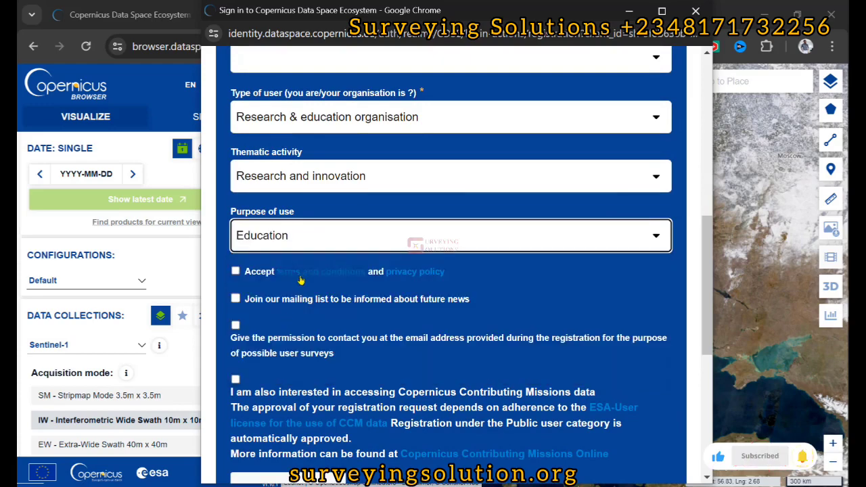
# - Review the rest of the registration form, return to the login page and sign in with the prefilled account credentials
pyautogui.scroll(7, 301, 279)
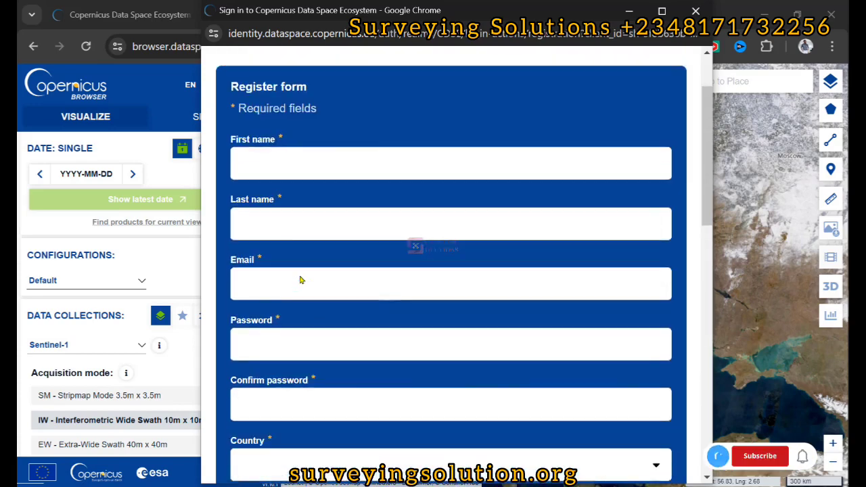
pyautogui.scroll(2, 300, 271)
pyautogui.scroll(-10, 301, 266)
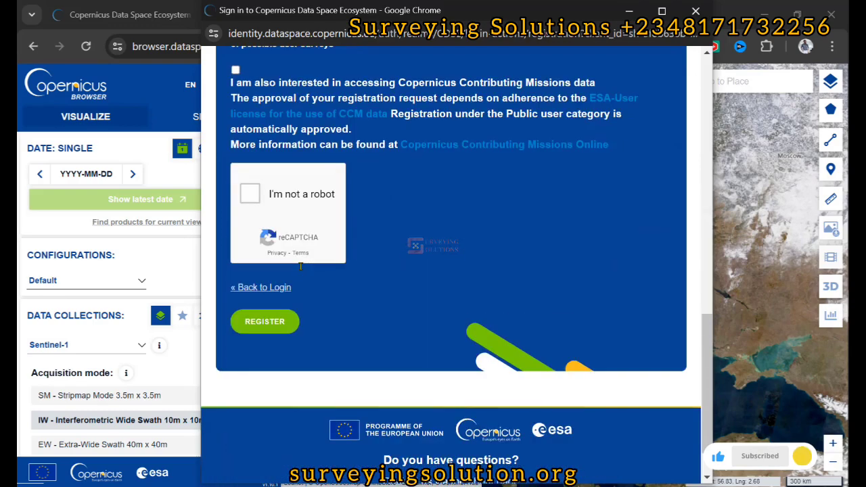
pyautogui.scroll(10, 301, 265)
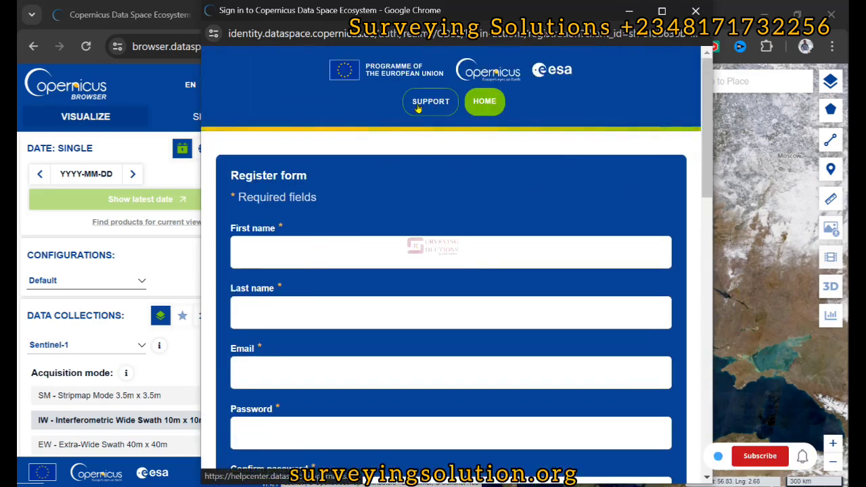
pyautogui.scroll(-10, 385, 231)
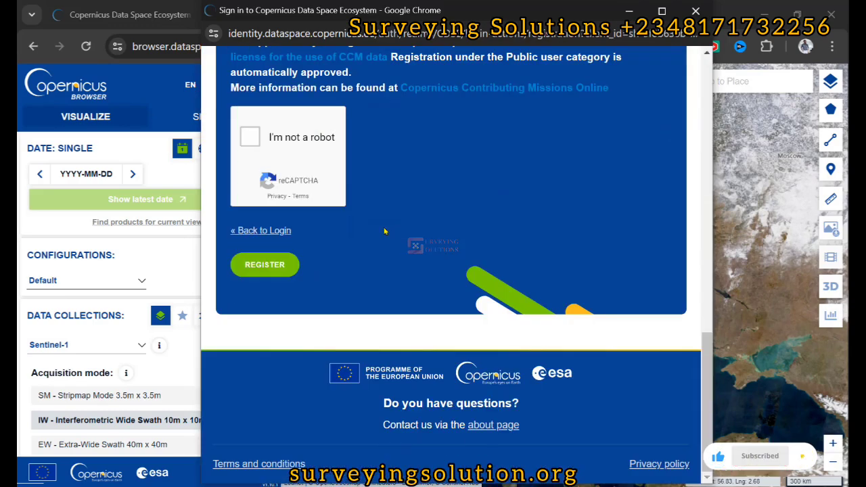
pyautogui.click(260, 230)
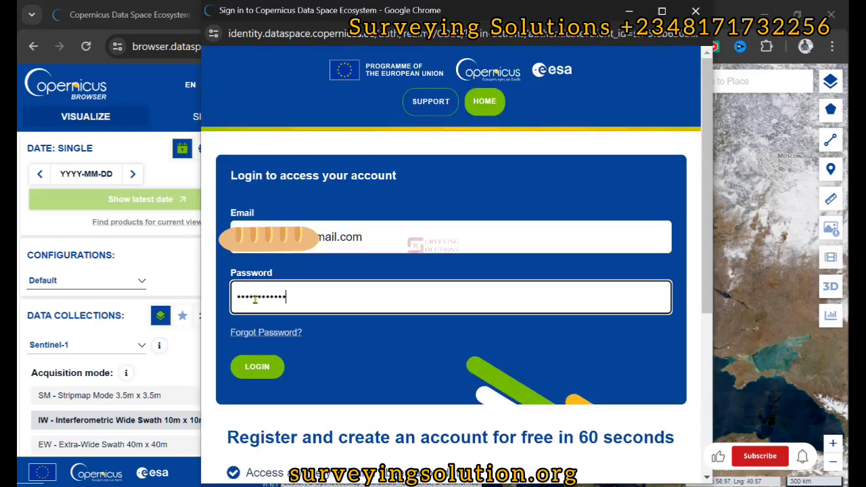
pyautogui.click(254, 366)
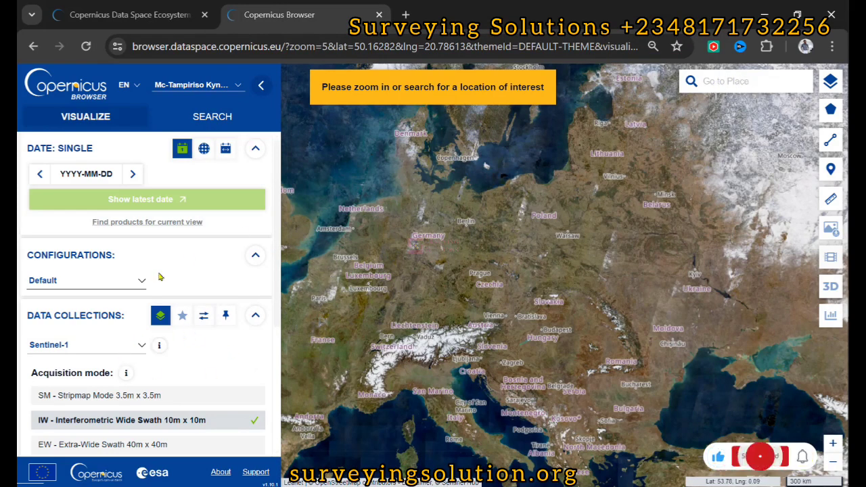
# - Upload the SS KML file from the Download folder as the area of interest
pyautogui.moveTo(776, 117)
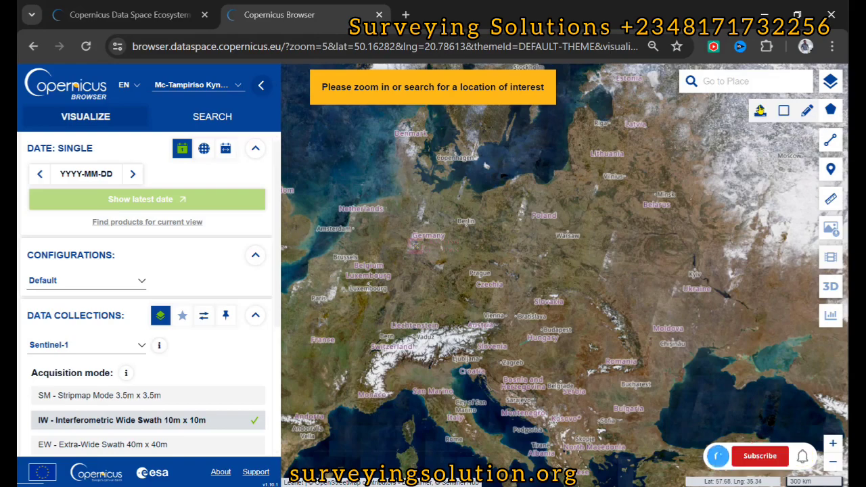
pyautogui.click(759, 111)
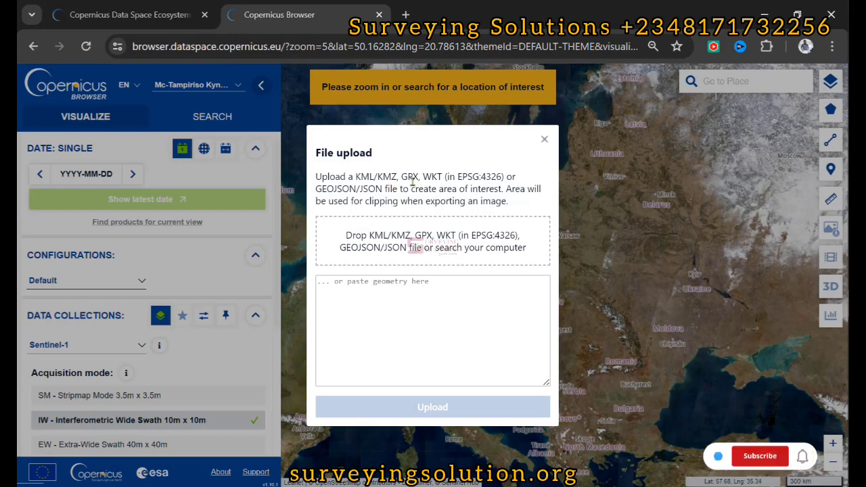
pyautogui.click(404, 246)
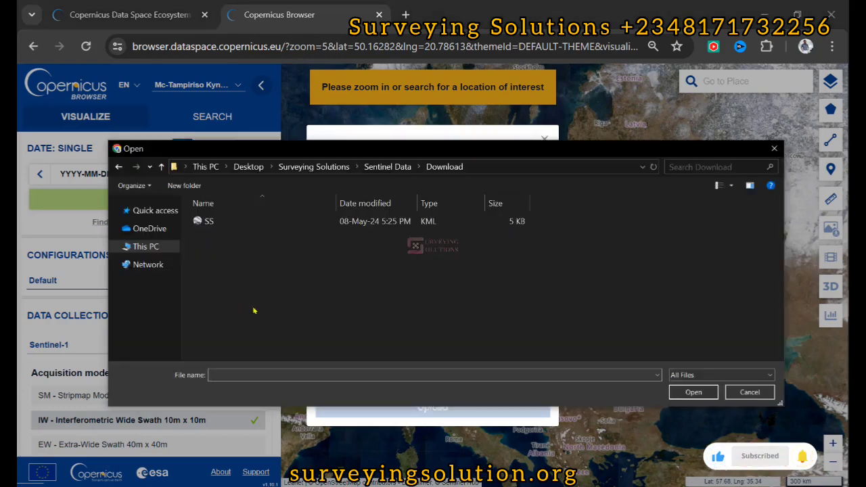
pyautogui.click(247, 224)
pyautogui.click(683, 392)
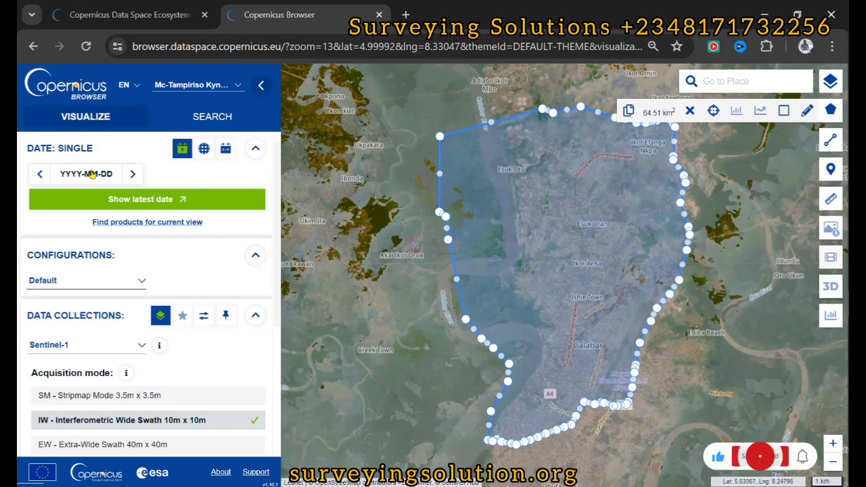
# - Show the latest Sentinel-1 imagery for the area of interest and look through the list of configuration themes
pyautogui.click(133, 200)
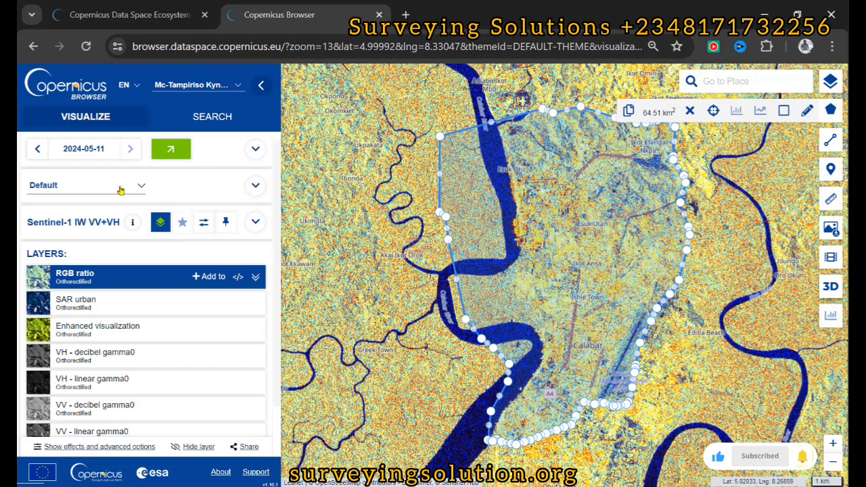
pyautogui.click(141, 192)
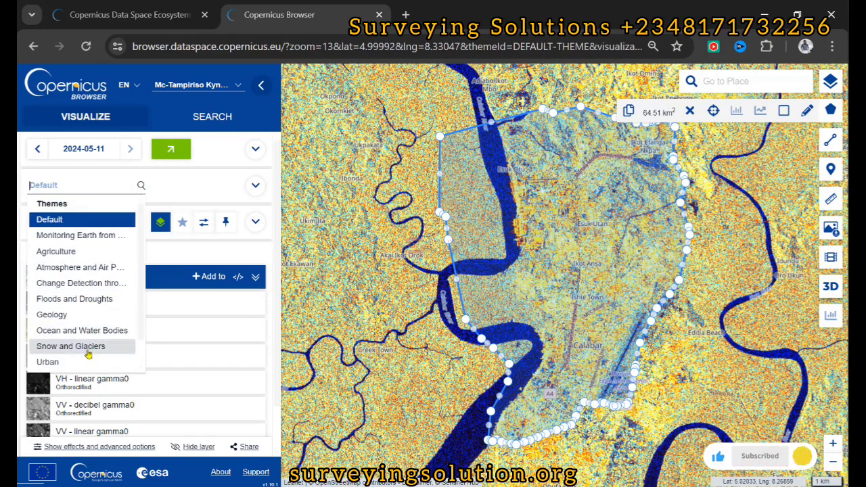
pyautogui.click(161, 189)
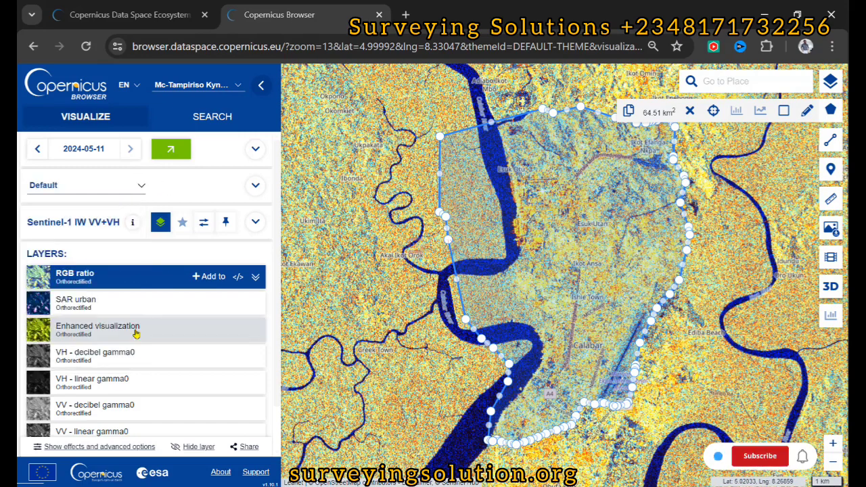
# - Open the product search, select SENTINEL-1 as the data source and filter it to the IW acquisition mode
pyautogui.click(212, 119)
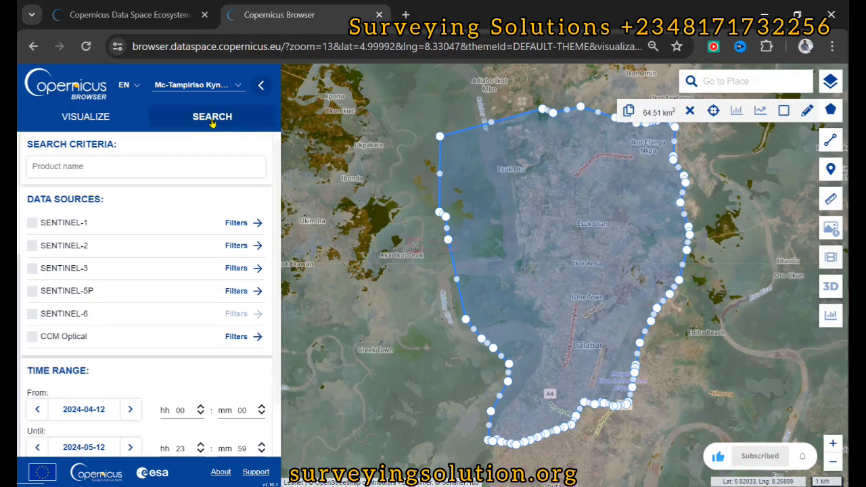
pyautogui.click(32, 223)
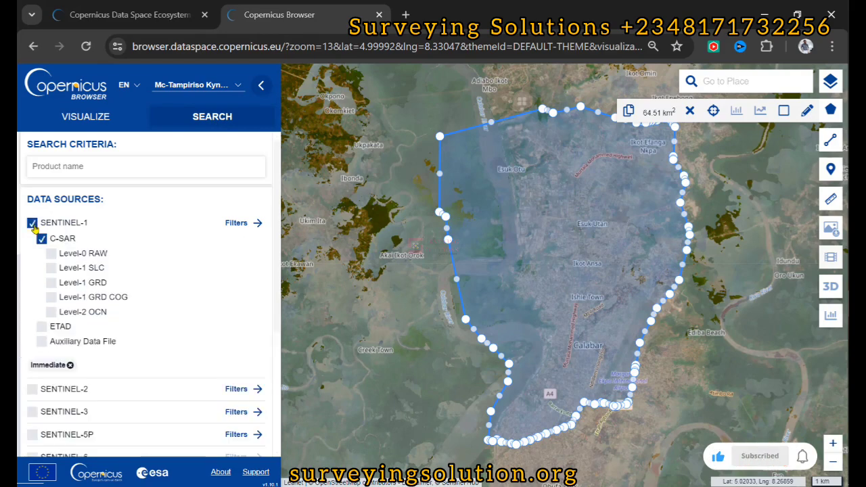
pyautogui.click(242, 230)
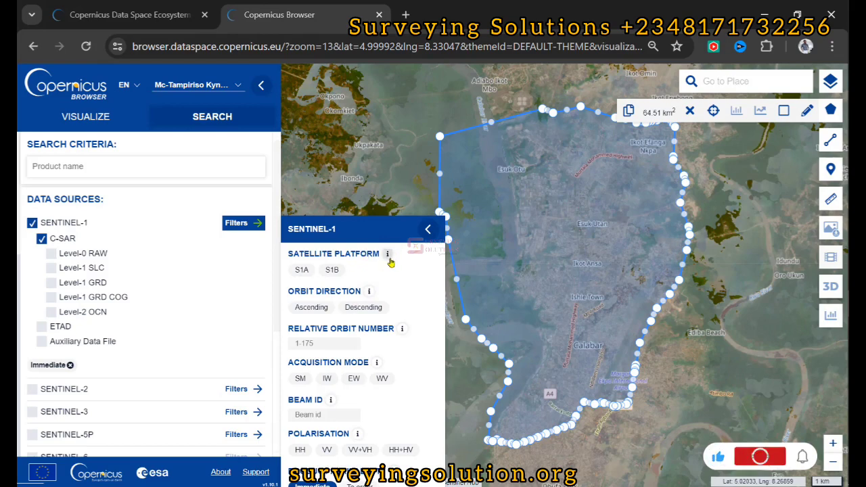
pyautogui.moveTo(390, 262)
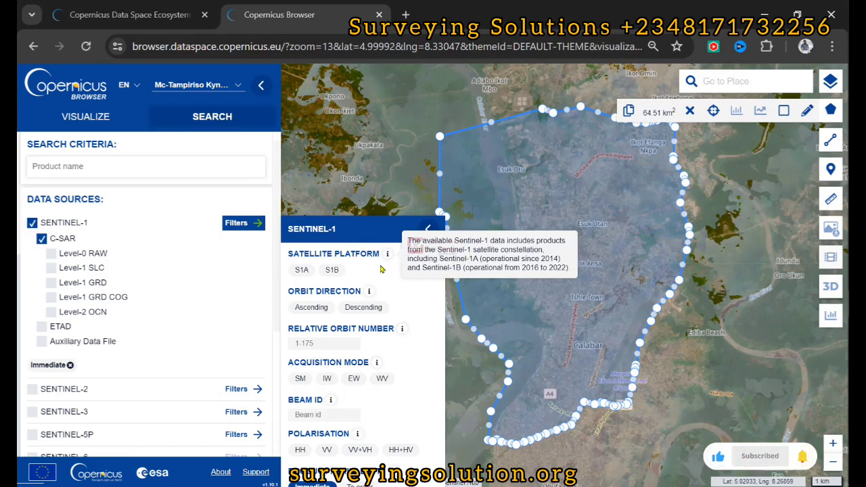
pyautogui.click(327, 379)
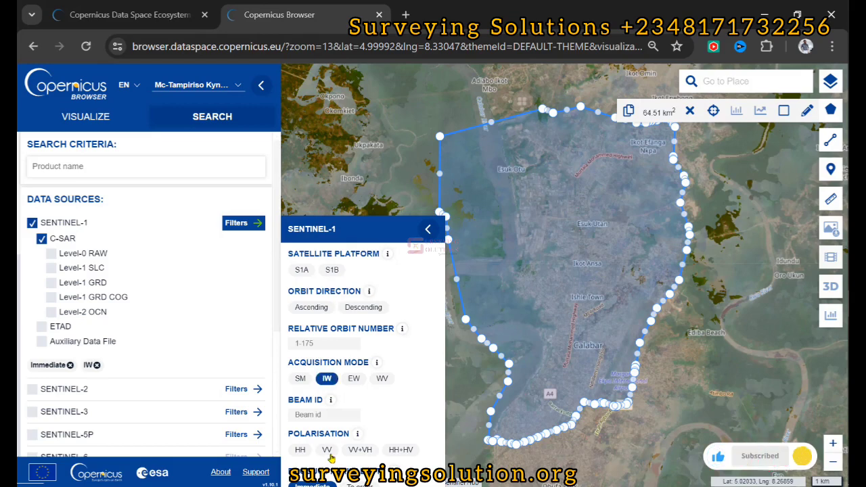
pyautogui.click(428, 230)
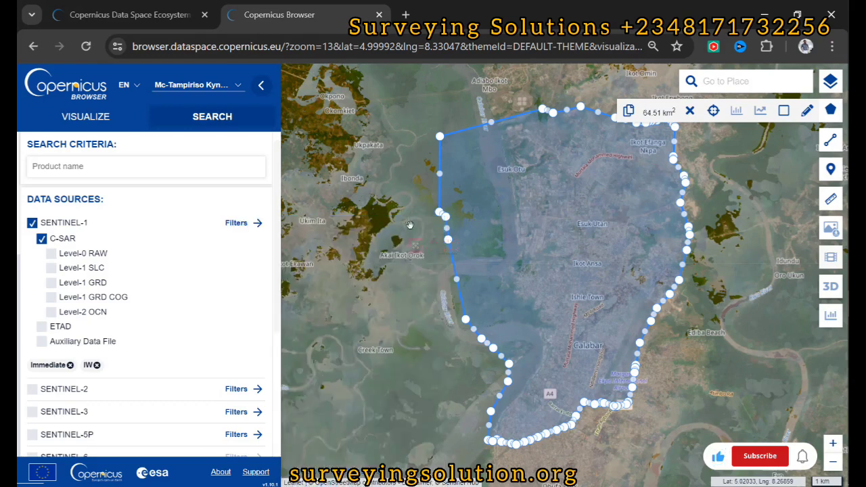
# - Limit the SENTINEL-1 C-SAR products to Level-1 GRD and review the remaining search criteria
pyautogui.click(52, 284)
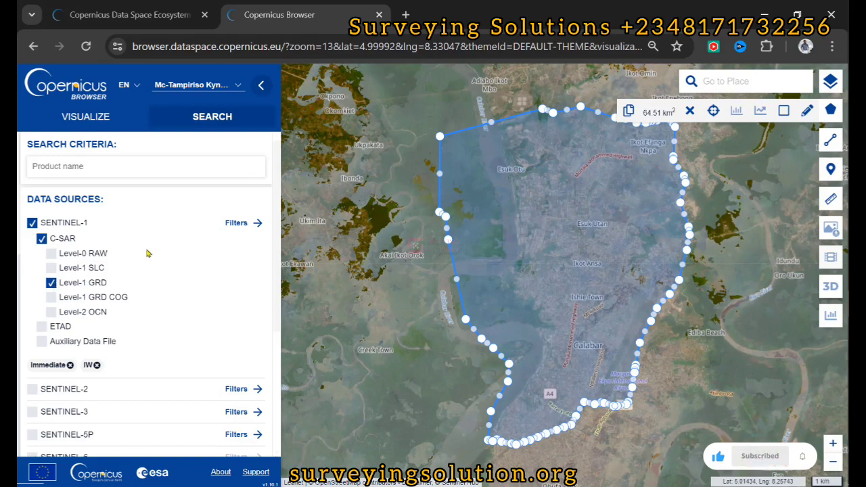
pyautogui.scroll(-3, 140, 244)
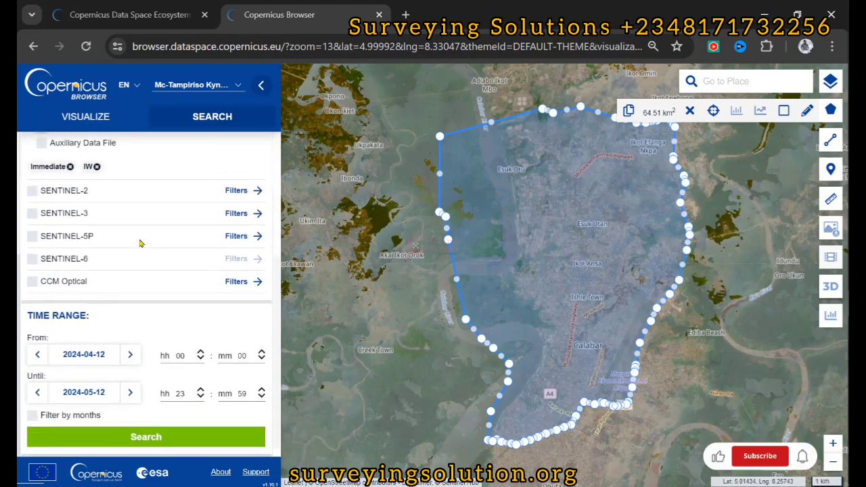
pyautogui.scroll(3, 140, 243)
pyautogui.scroll(-3, 140, 243)
pyautogui.scroll(3, 140, 244)
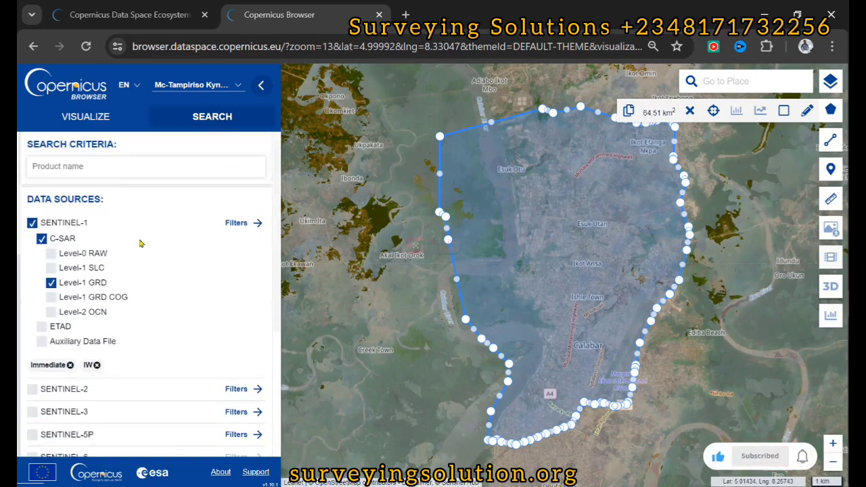
pyautogui.scroll(-3, 140, 243)
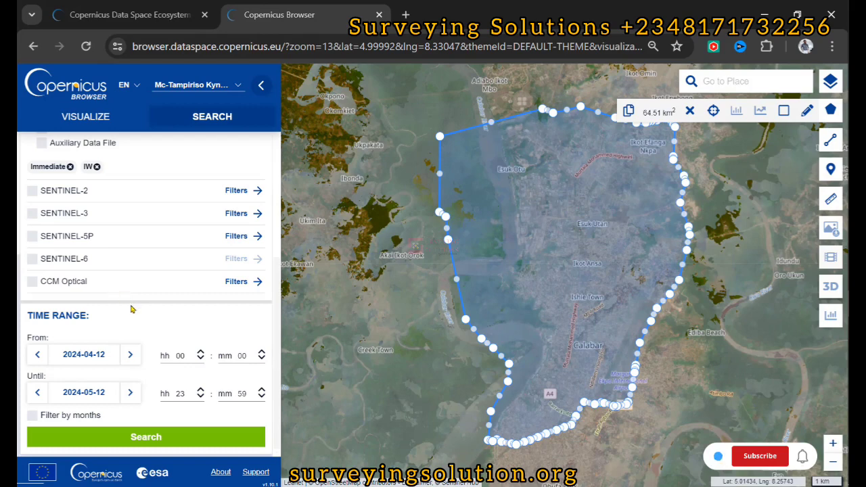
# - Set the start date of the search time range to 2024-04-10
pyautogui.click(81, 356)
pyautogui.scroll(-3, 170, 332)
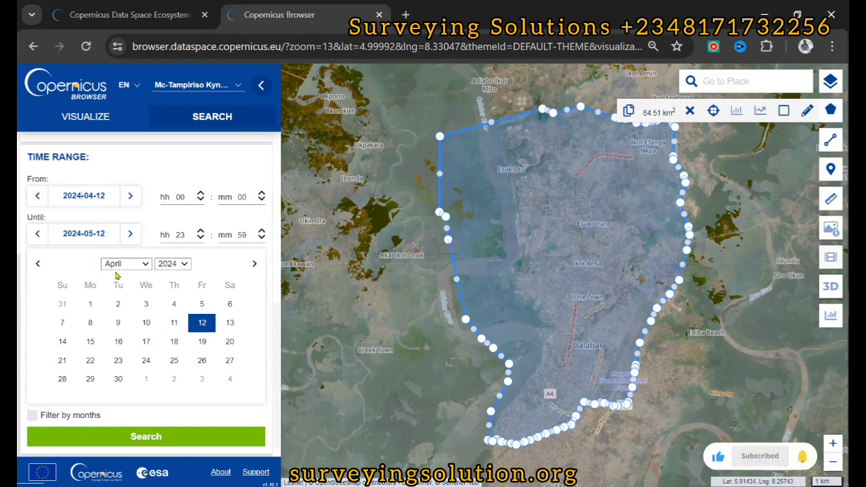
pyautogui.click(146, 324)
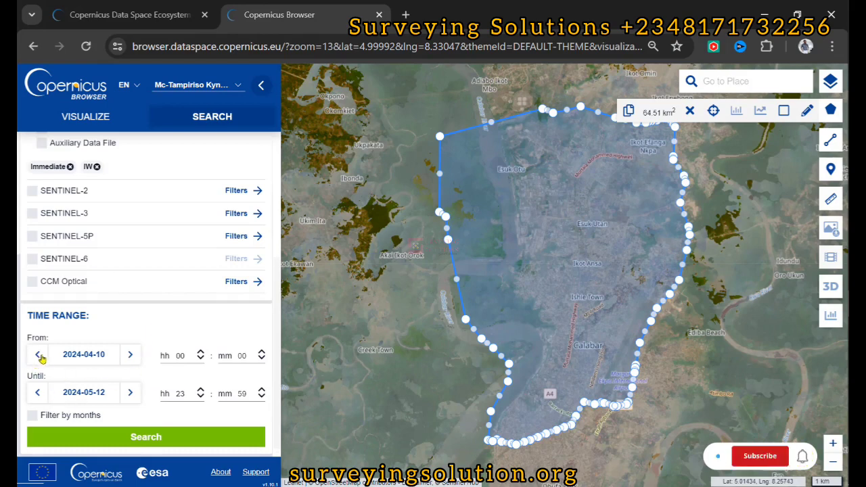
# - Change the start date of the search time range to 2023-04-12
pyautogui.click(100, 363)
pyautogui.scroll(-3, 121, 367)
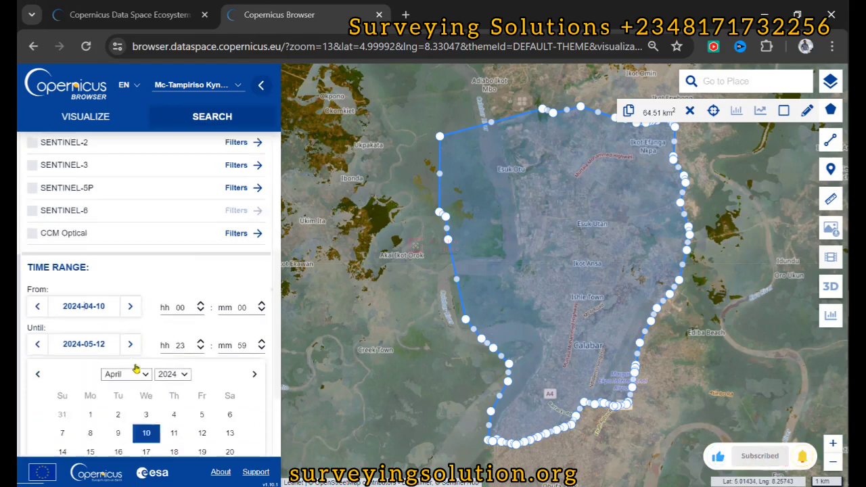
pyautogui.click(173, 263)
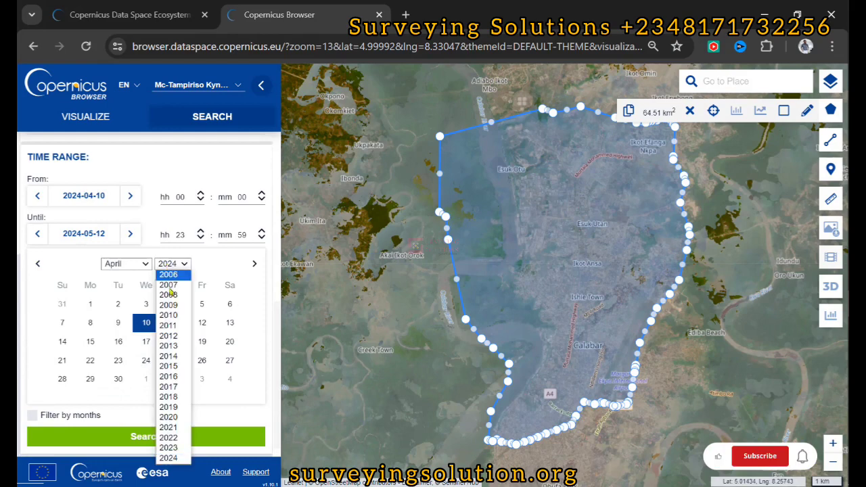
pyautogui.click(169, 447)
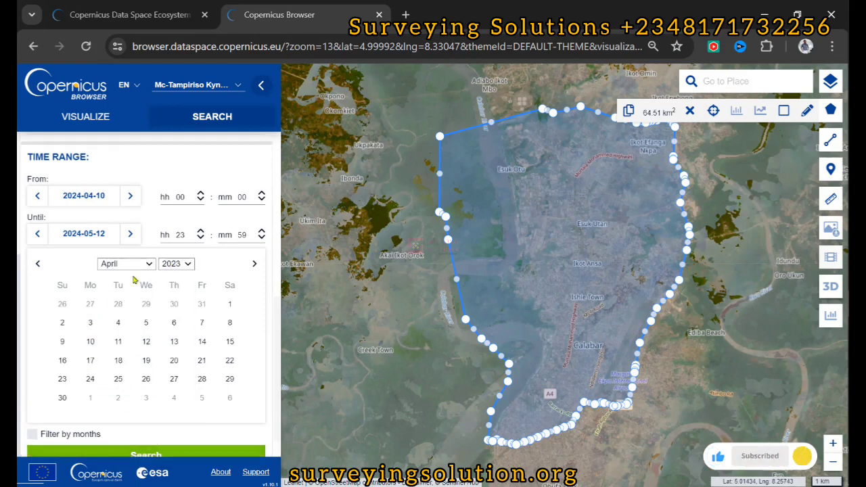
pyautogui.click(147, 343)
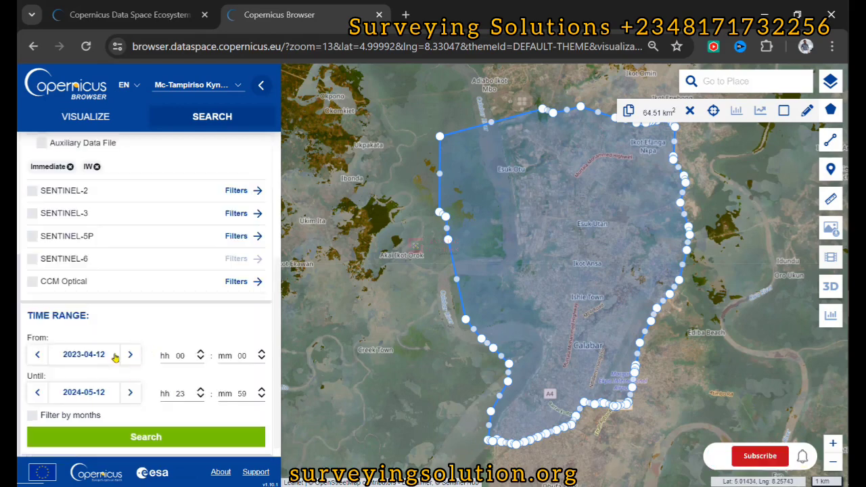
# - Change the start date of the search time range to 2023-05-12
pyautogui.click(70, 356)
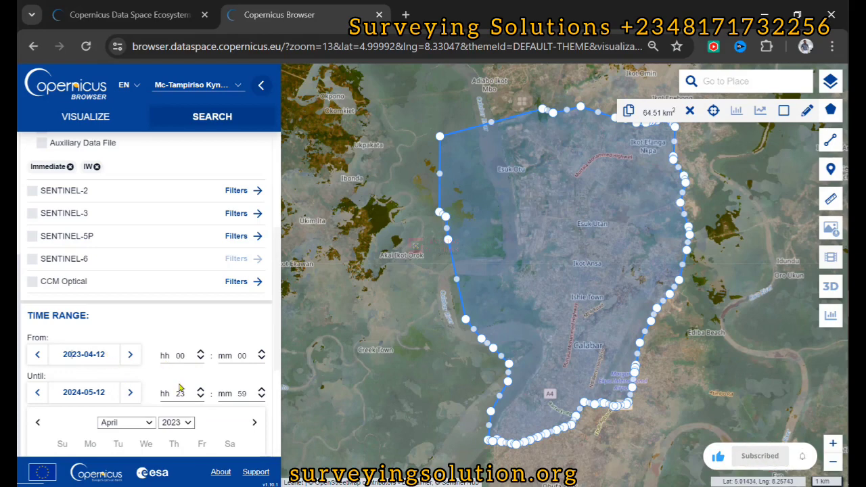
pyautogui.scroll(-3, 180, 388)
pyautogui.click(128, 248)
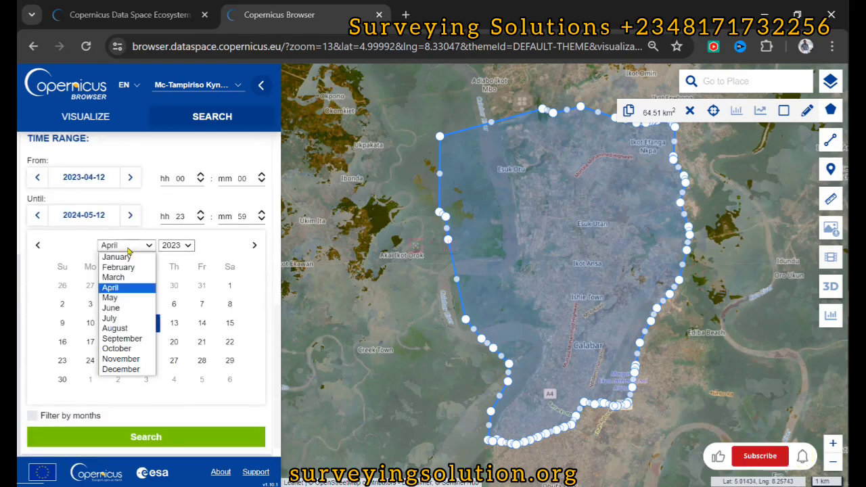
pyautogui.click(116, 300)
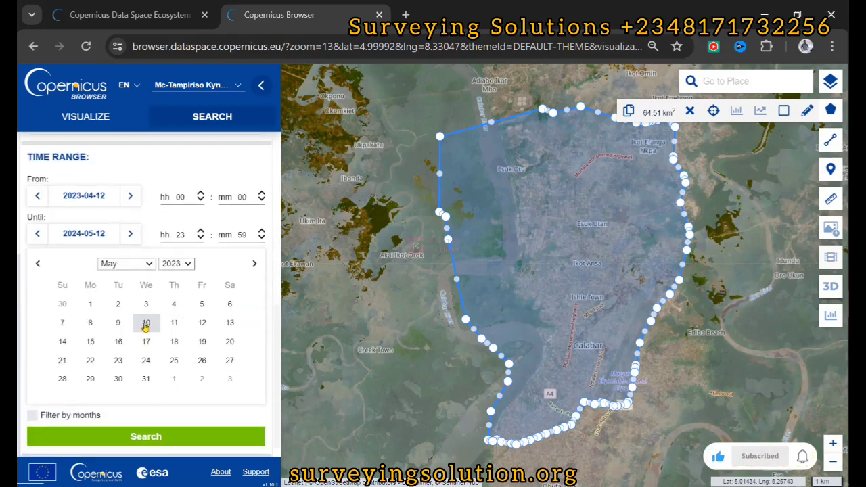
pyautogui.click(201, 322)
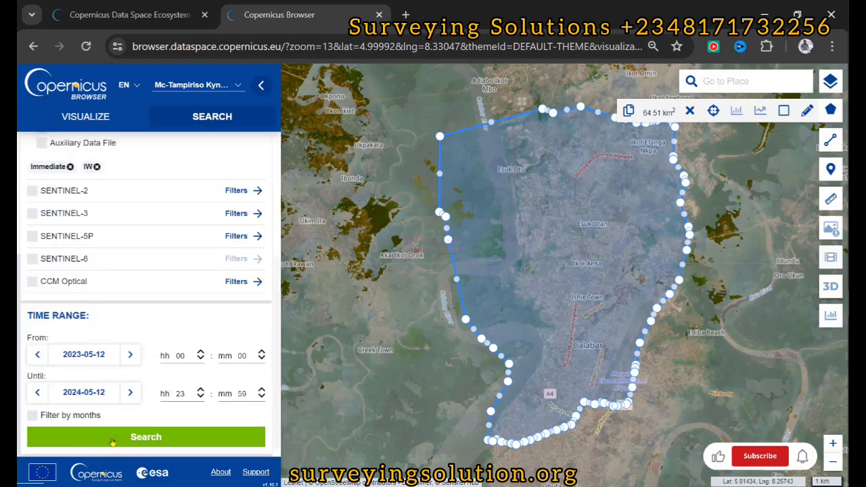
# - Enable the month filter to view its month options, and disable it again
pyautogui.click(33, 415)
pyautogui.scroll(-2, 153, 391)
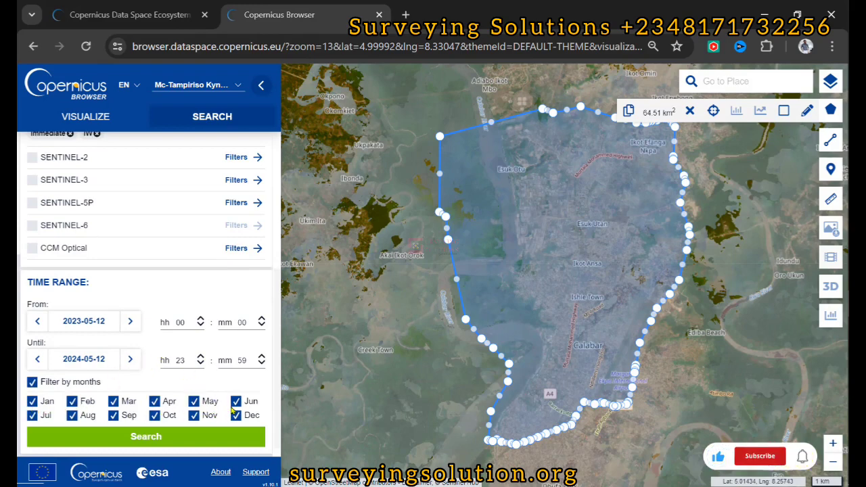
pyautogui.click(32, 382)
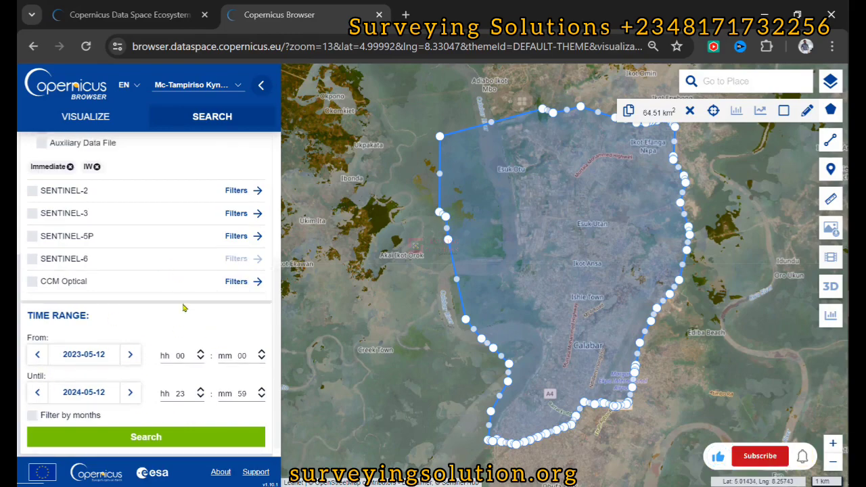
# - Run the product search with the chosen criteria and examine the result footprints around the uploaded area on the map
pyautogui.scroll(3, 182, 308)
pyautogui.scroll(-3, 183, 309)
pyautogui.scroll(3, 182, 309)
pyautogui.scroll(-3, 183, 308)
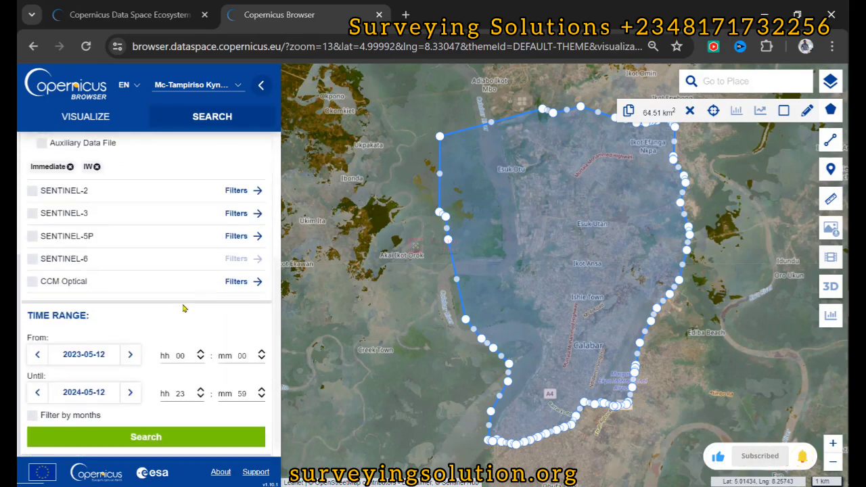
pyautogui.click(144, 436)
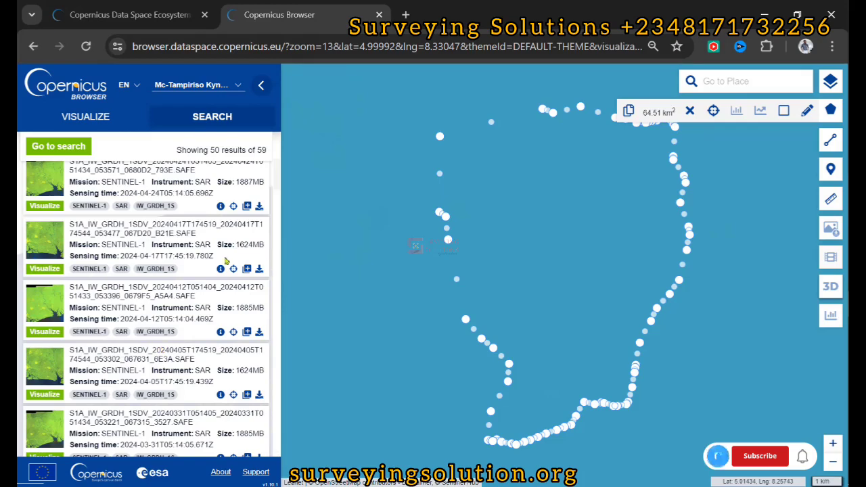
pyautogui.scroll(5, 227, 261)
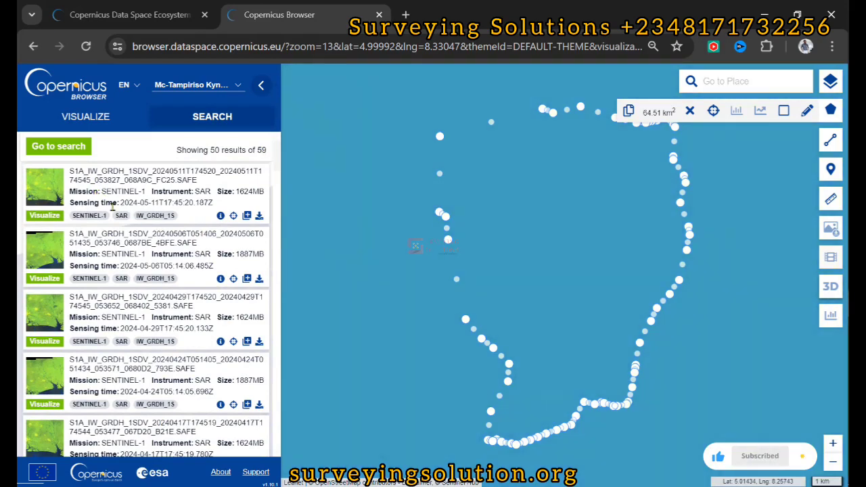
pyautogui.scroll(-2, 554, 251)
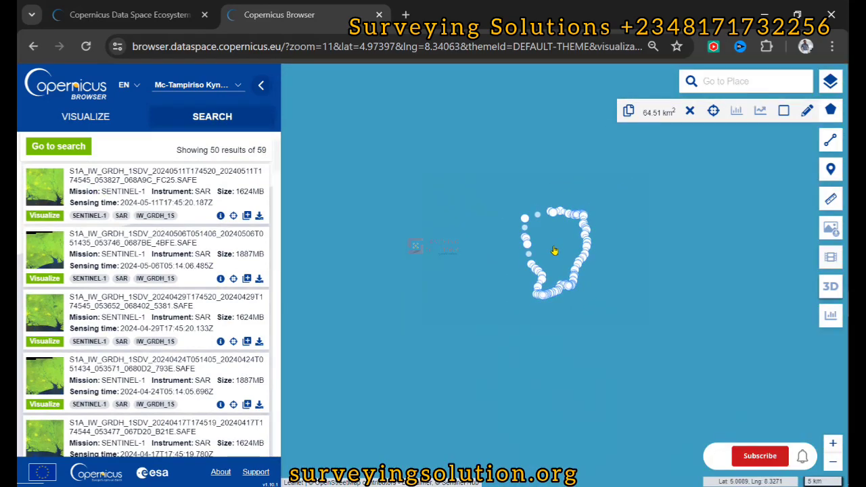
pyautogui.scroll(-1, 555, 251)
pyautogui.scroll(-1, 554, 251)
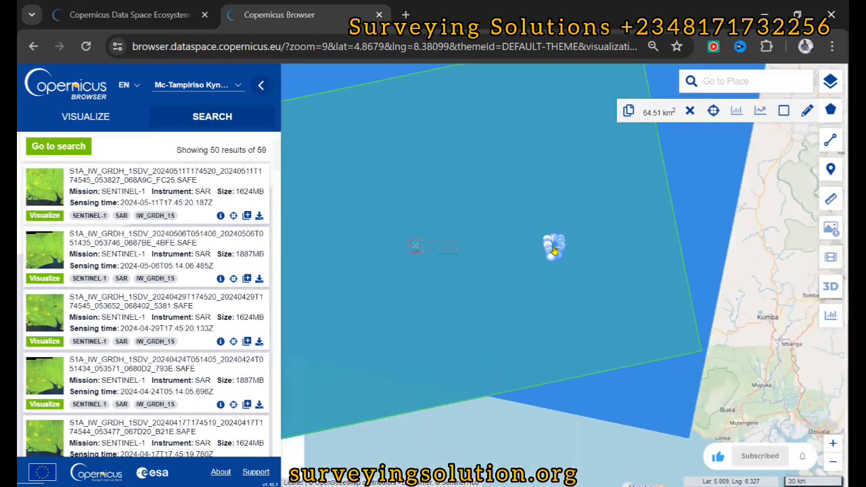
pyautogui.scroll(-1, 553, 251)
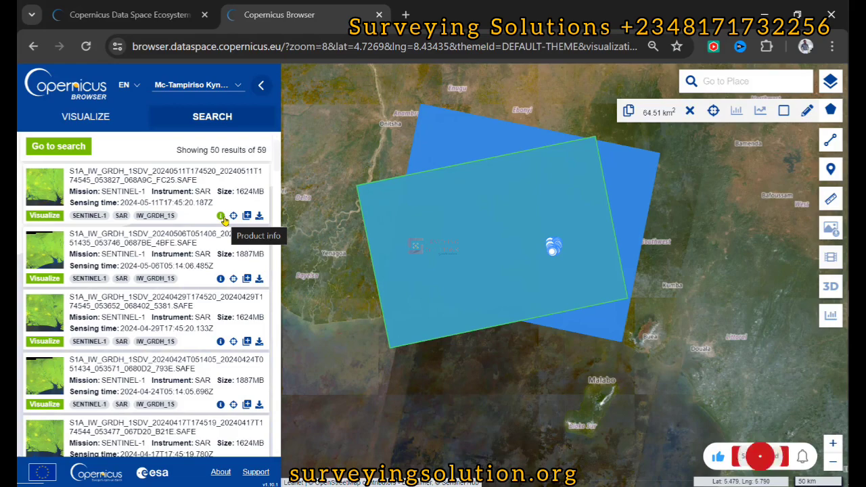
# - Review the summary and Product attributes in the product info of the first result, sensed 2024-05-11, and close it
pyautogui.click(222, 216)
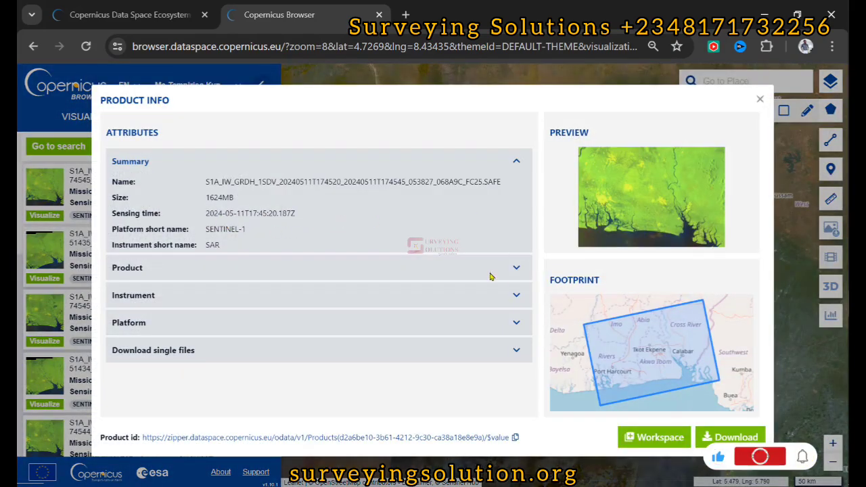
pyautogui.click(515, 271)
pyautogui.scroll(-7, 225, 311)
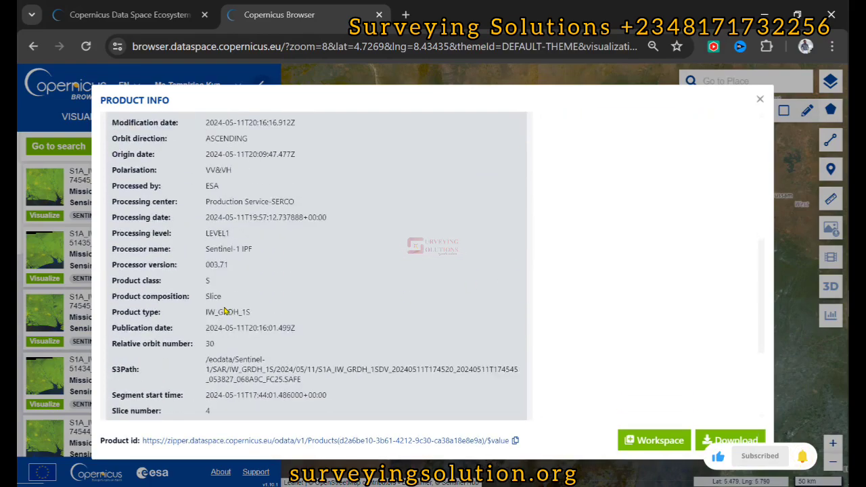
pyautogui.scroll(4, 224, 306)
pyautogui.scroll(3, 224, 305)
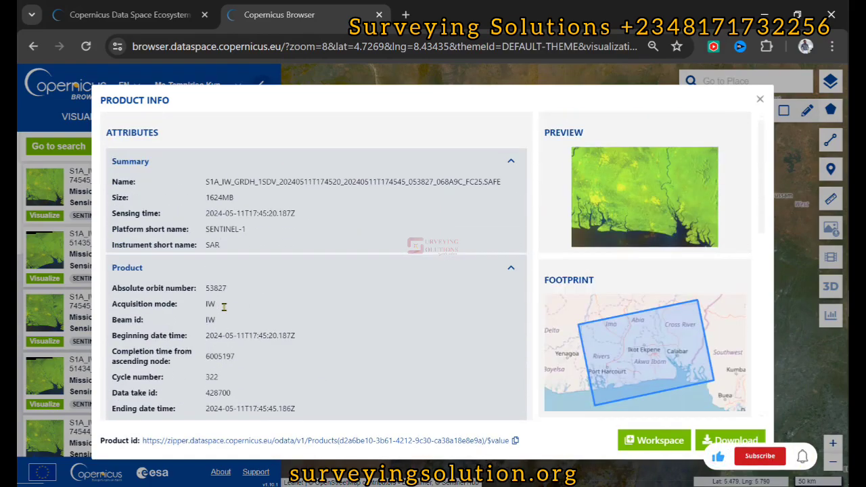
pyautogui.click(758, 100)
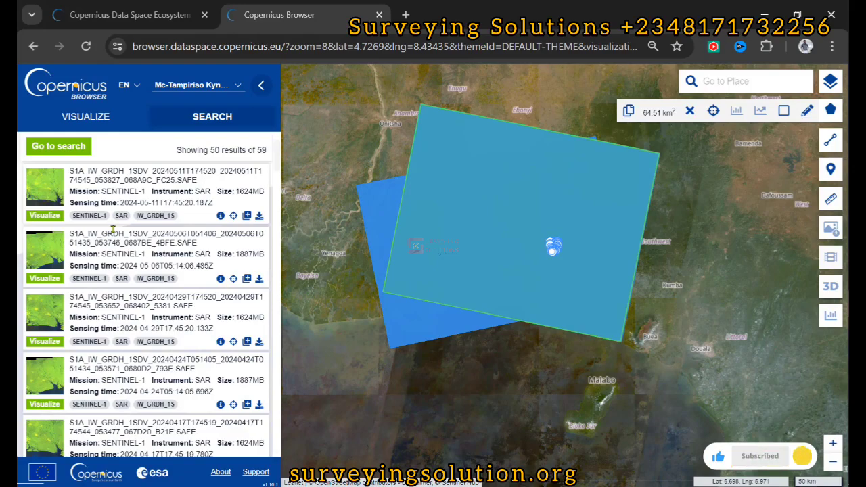
# - Browse the search results and download the first product, sensed 2024-05-11T17:45:20
pyautogui.scroll(-18, 113, 230)
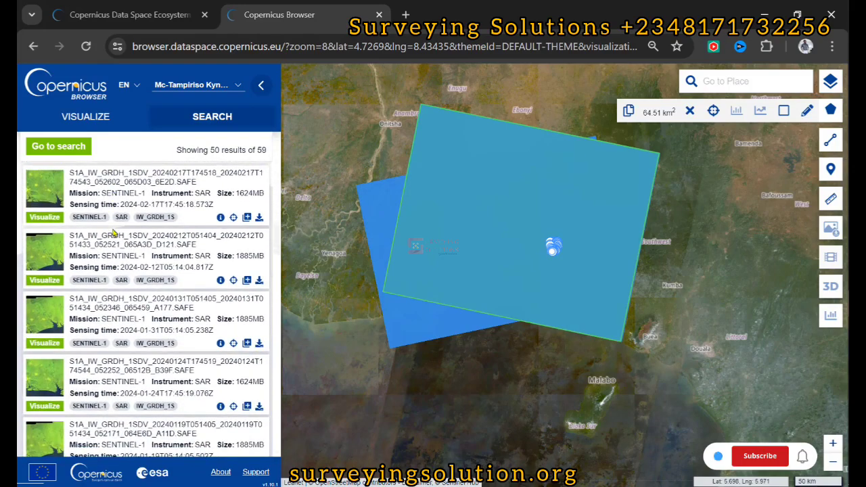
pyautogui.scroll(-5, 114, 230)
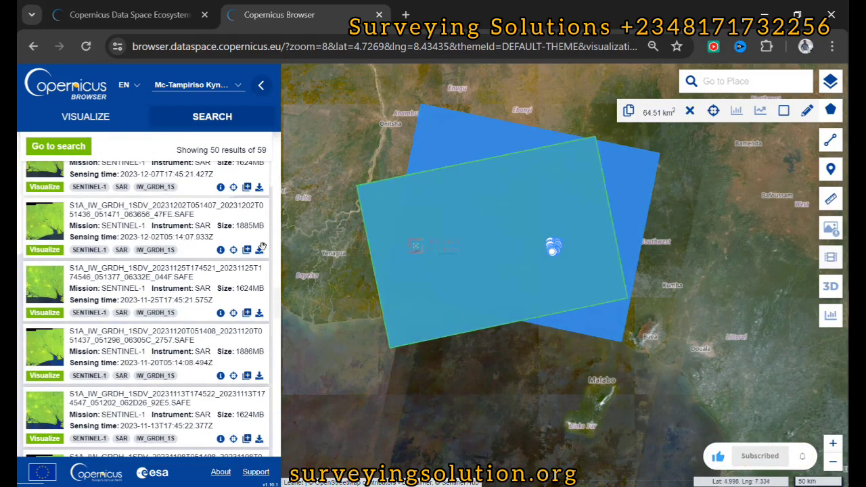
pyautogui.scroll(-10, 95, 321)
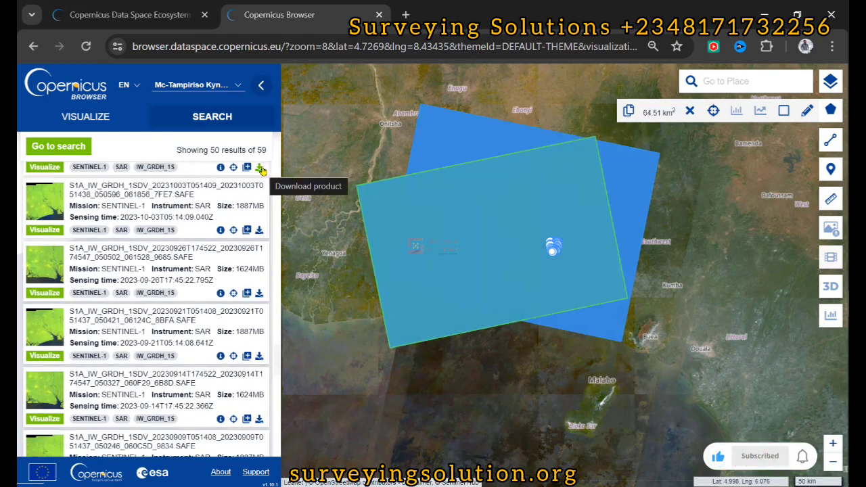
pyautogui.scroll(20, 181, 215)
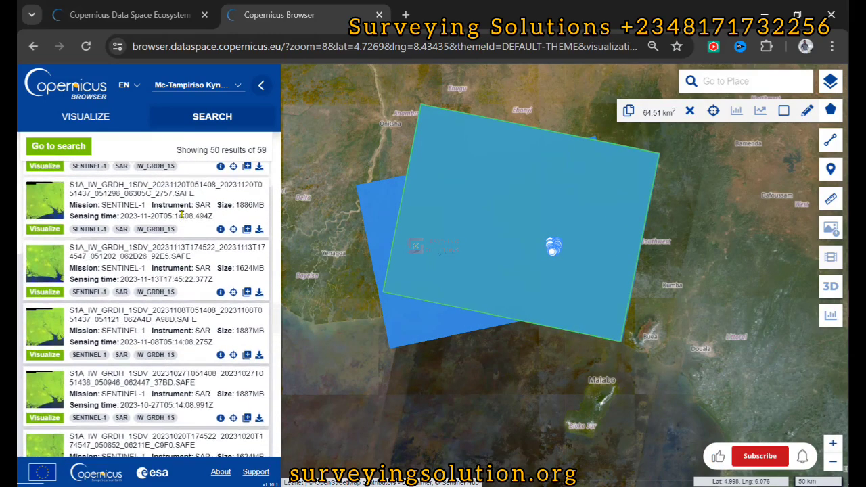
pyautogui.scroll(4, 251, 212)
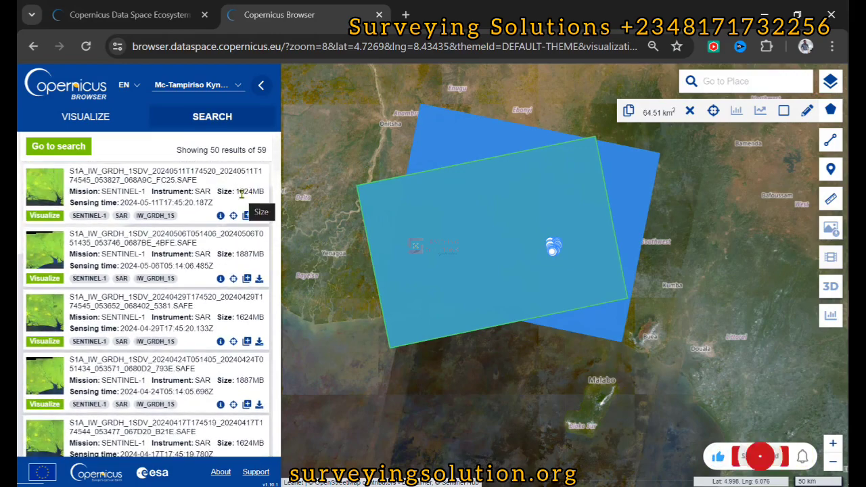
pyautogui.click(259, 215)
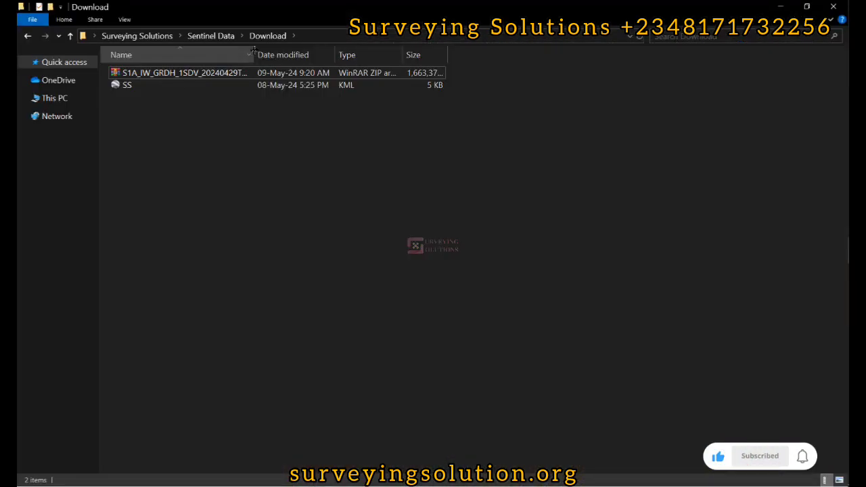
# - In File Explorer, show the full file names in the Download folder and extract the S1A_IW_GRDH_1SDV_20240429T174520 archive into the same folder
pyautogui.doubleClick(255, 55)
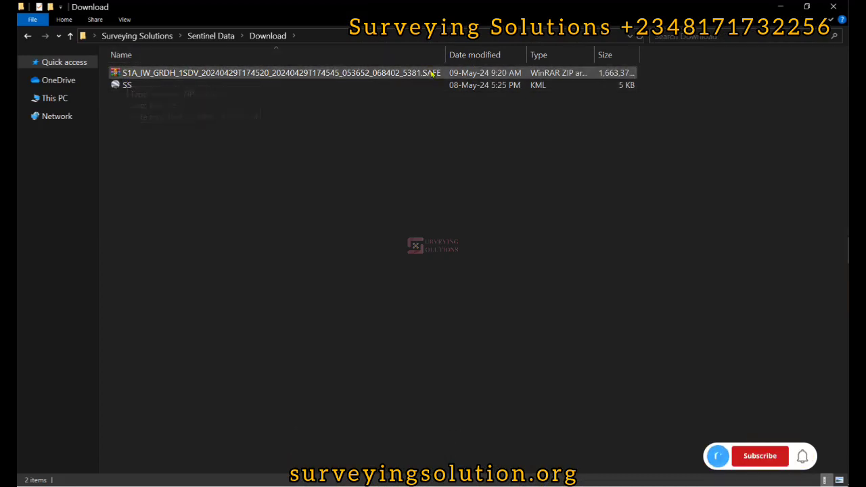
pyautogui.click(174, 73)
pyautogui.rightClick(175, 70)
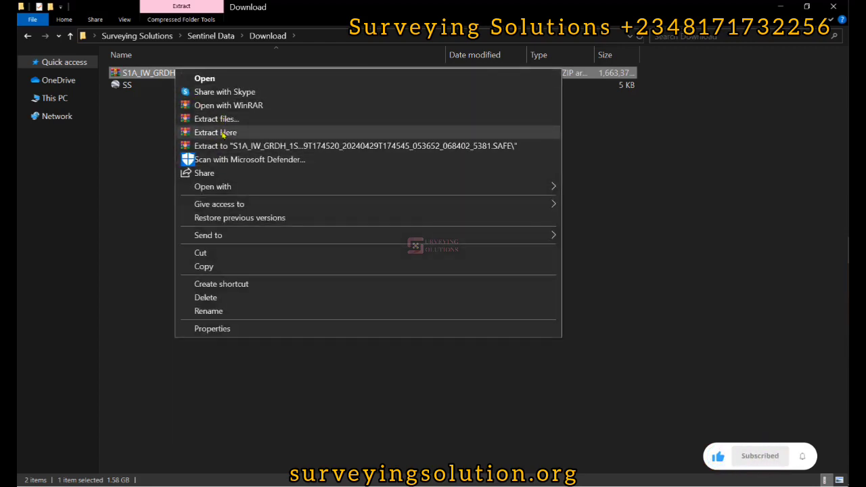
pyautogui.click(223, 134)
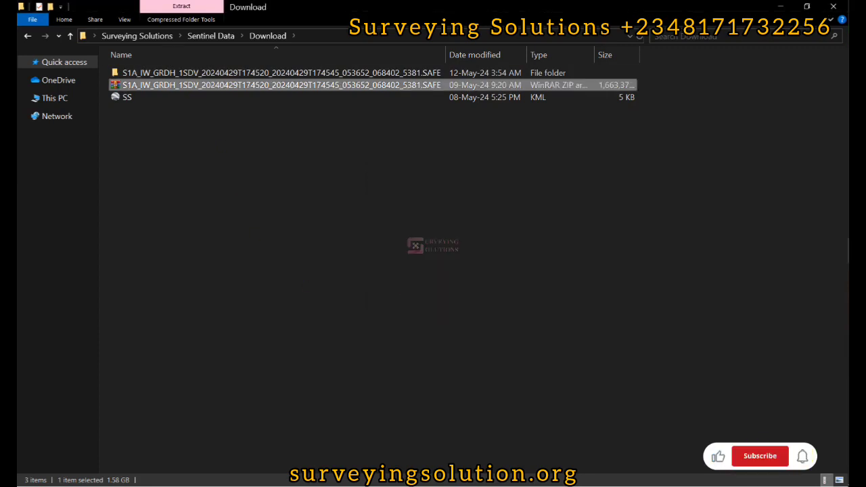
# - Open the extracted S1A_IW_GRDH_1SDV_20240429T174520 .SAFE folder and widen the Name column to show full file names
pyautogui.click(180, 78)
pyautogui.doubleClick(180, 76)
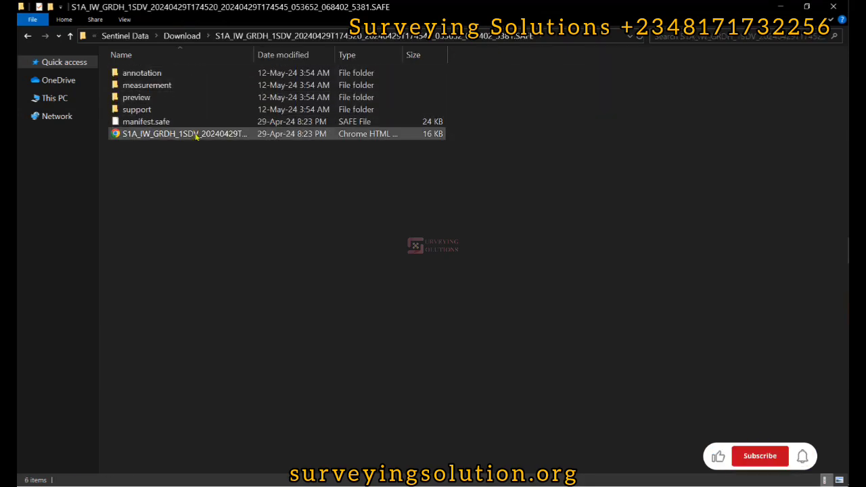
pyautogui.doubleClick(254, 57)
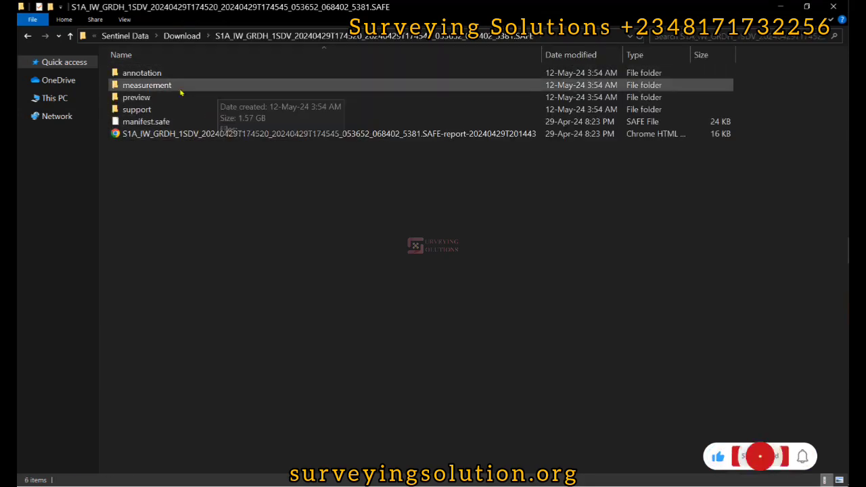